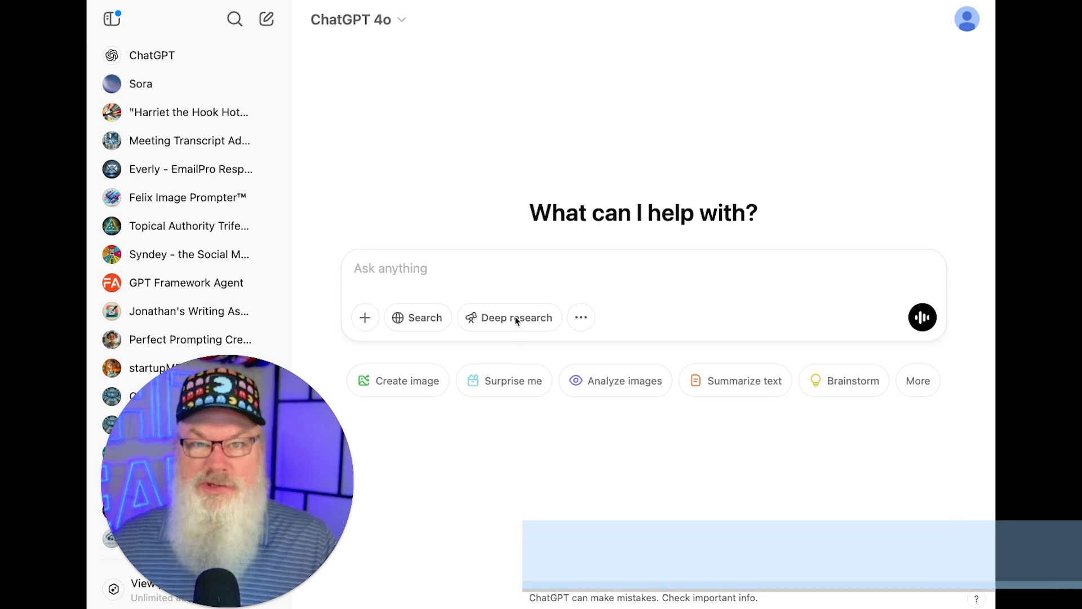
- Paste the Perfect Prompting Framework comparison prompt into ChatGPT and enable Deep research
left_click(497, 267)
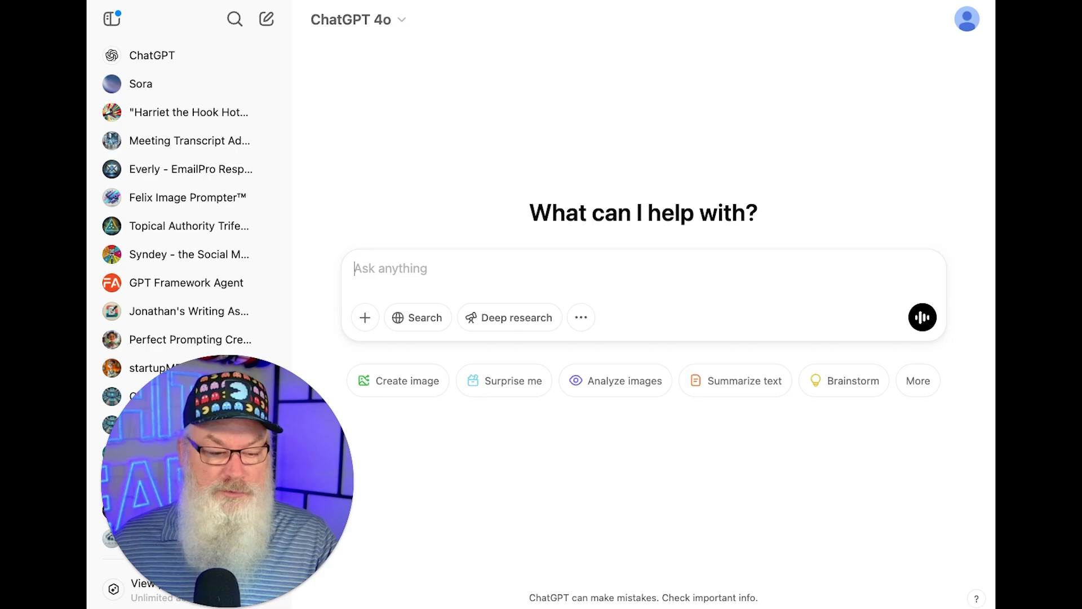
type("Research the Perfect Prompting Framework from Jonathan Mast and White Beard Strategies. Compare and contrast it to other prompting frameworks.")
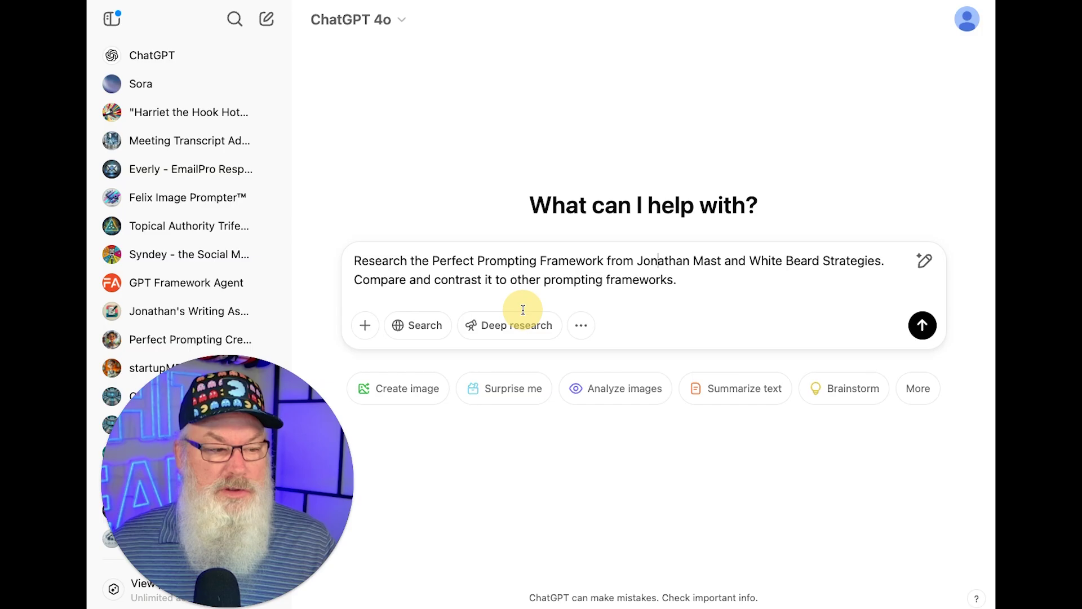
left_click(514, 326)
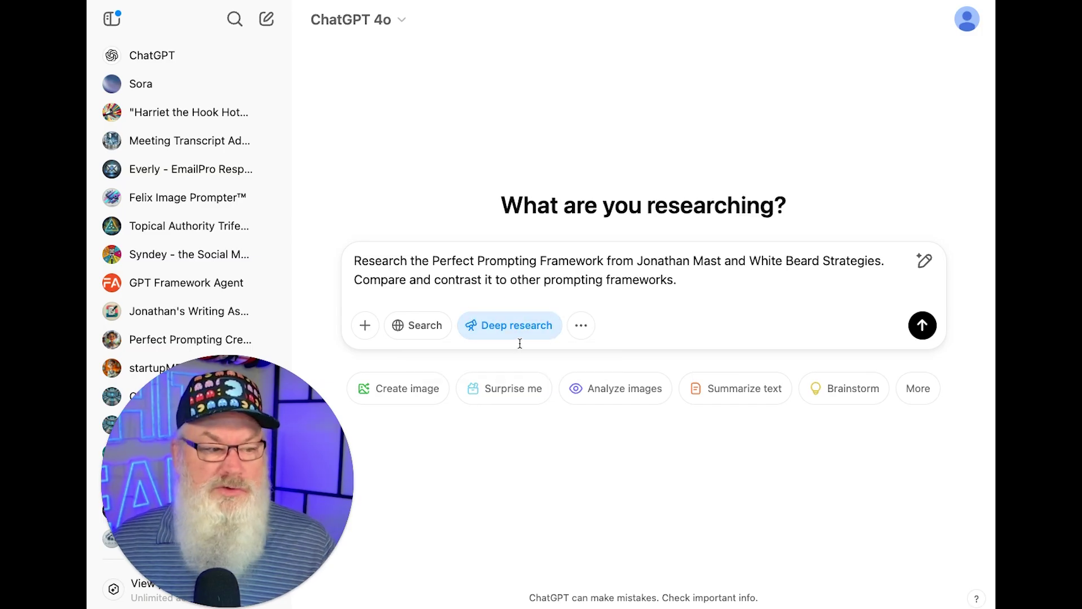
- Send the prompt, then reply asking to compare frameworks on expected AI results and simplicity
left_click(921, 326)
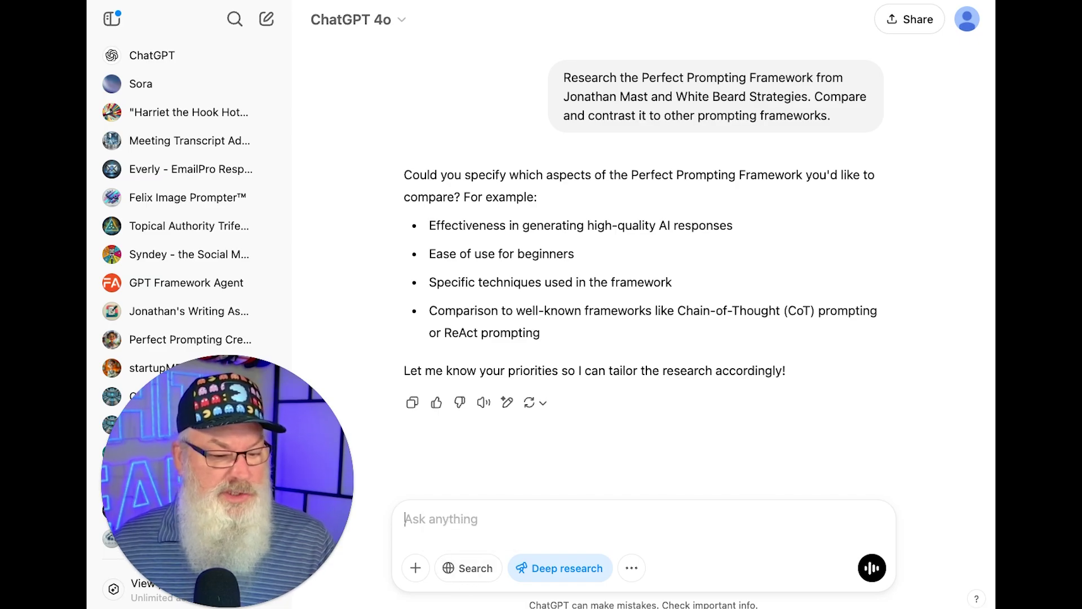
type("I'd like you to")
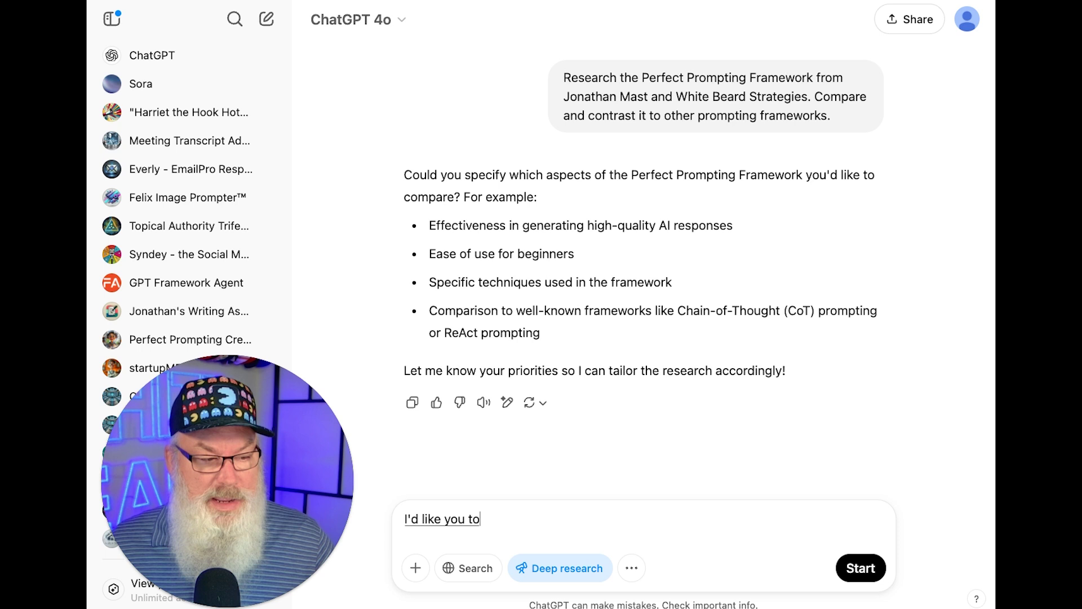
type(" compare and contrast the perfect prom")
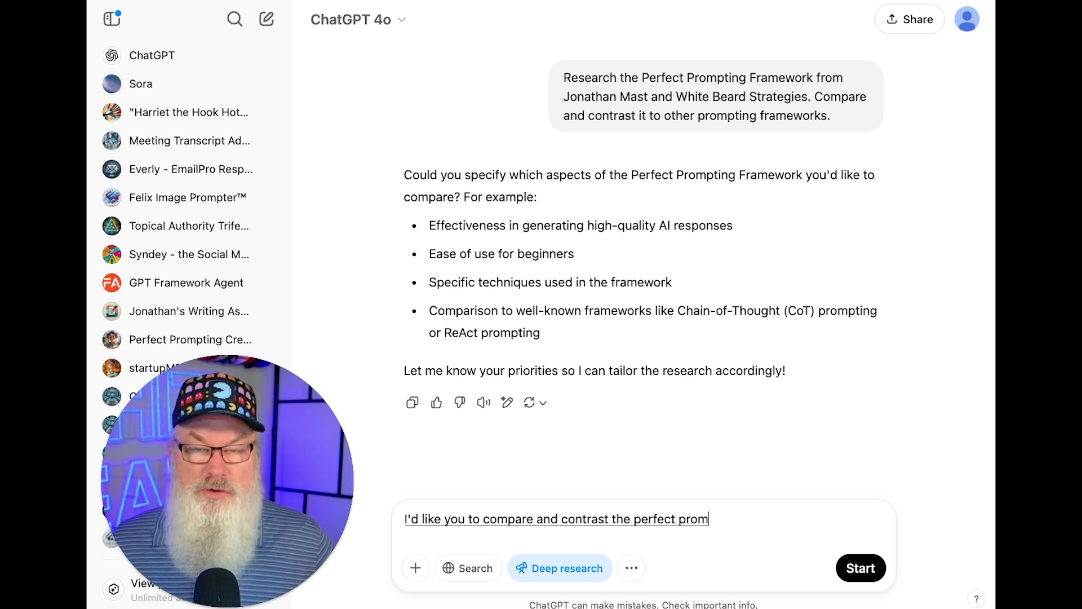
type("pting framework with other popular")
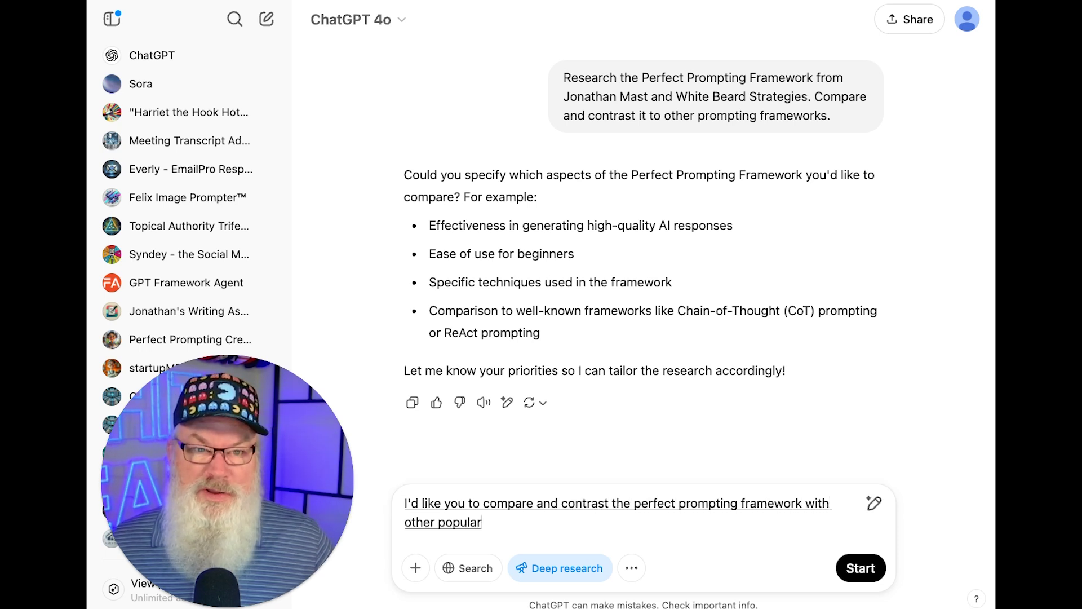
type(" prompting frameworks and methodologies that you")
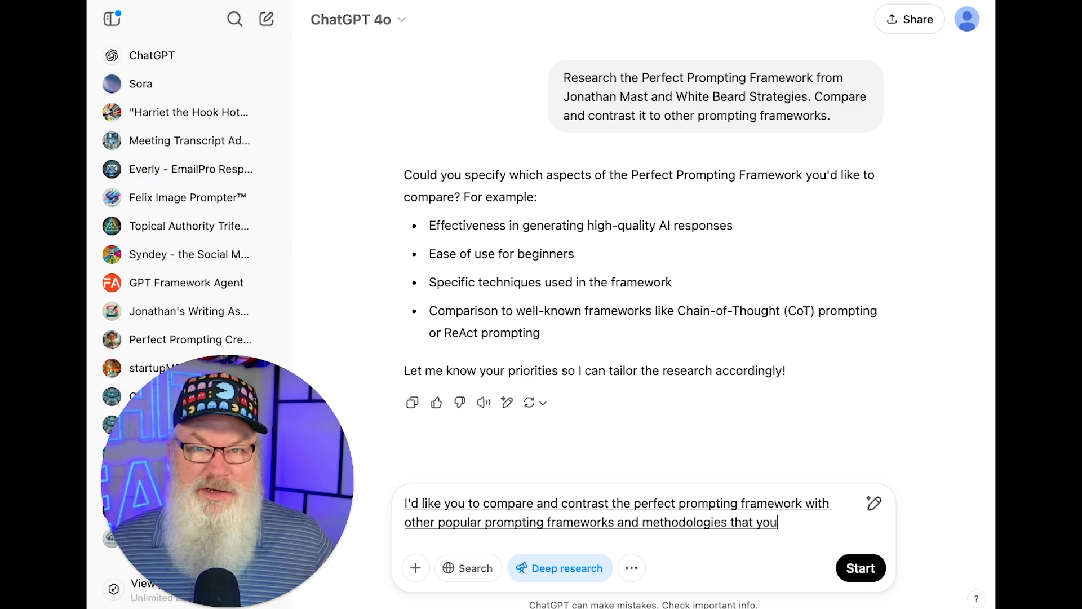
type(" can find online I'd like")
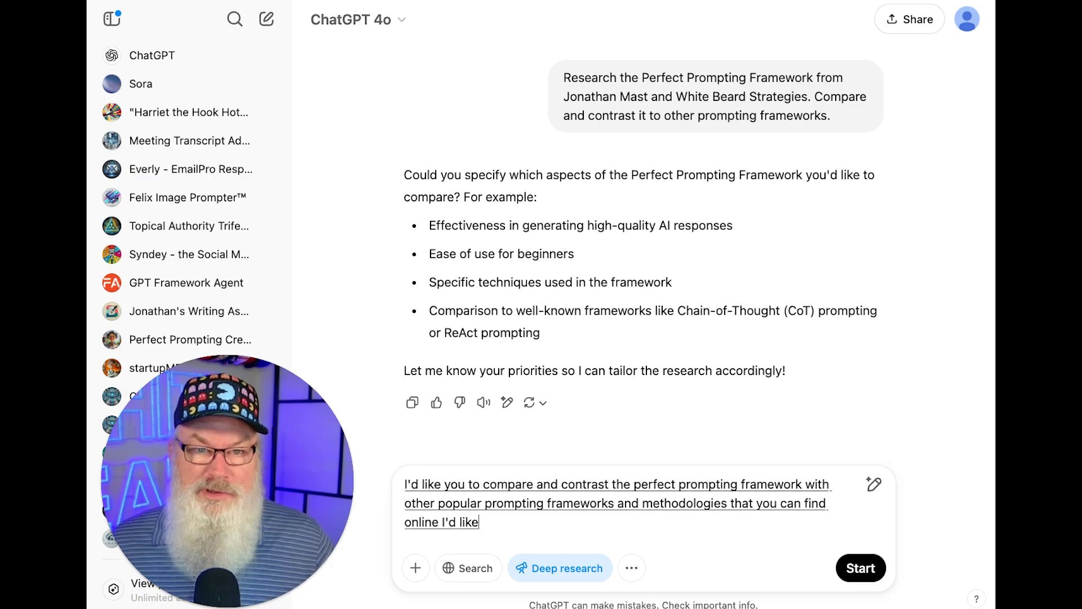
type(" you to let me know how it compare")
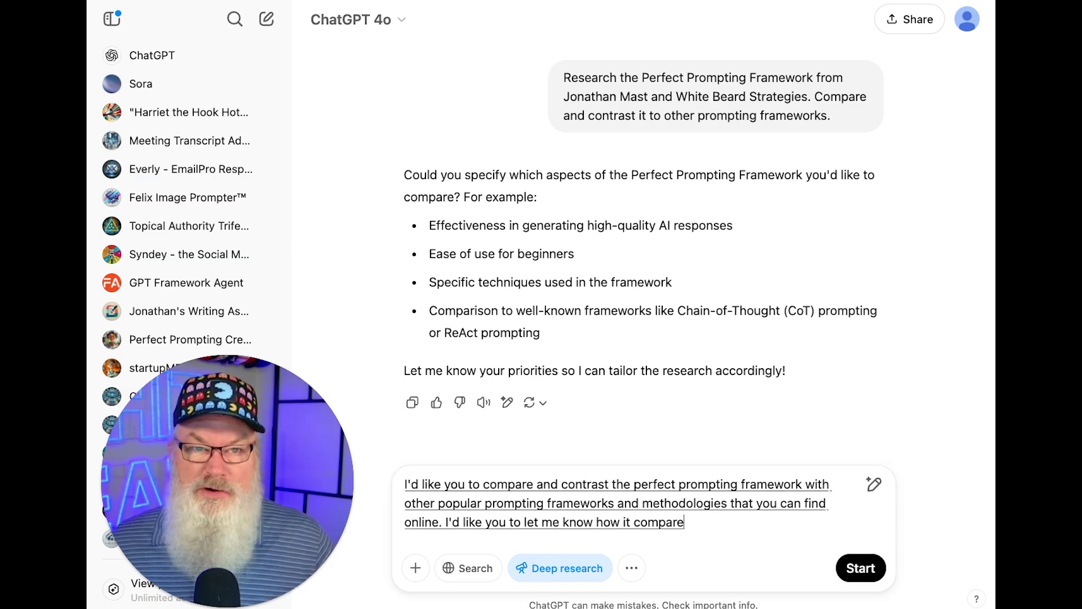
type("s as far as the expected")
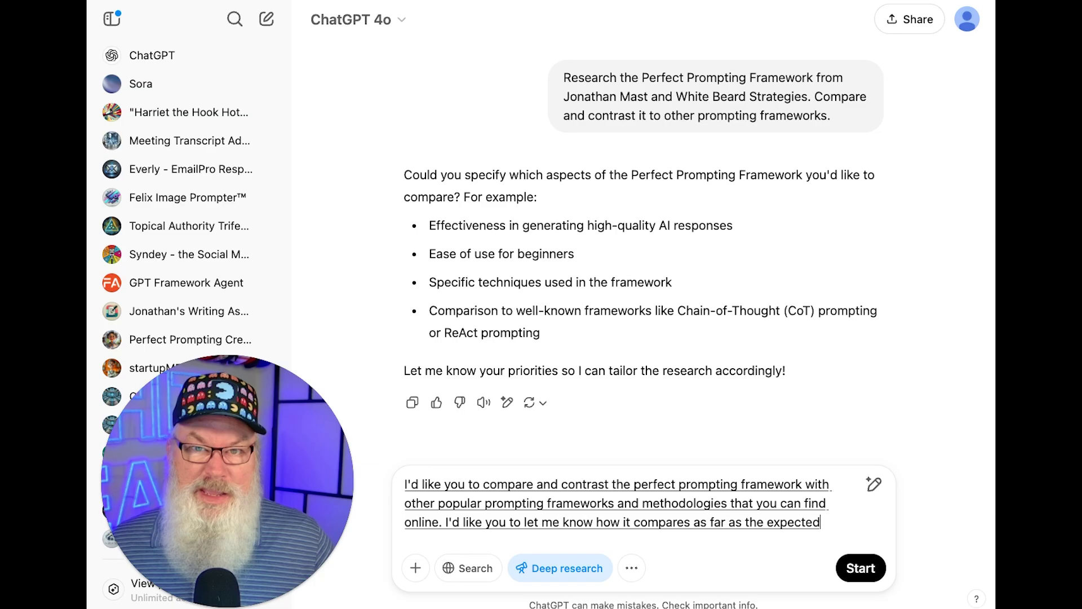
type(" results from AI as well")
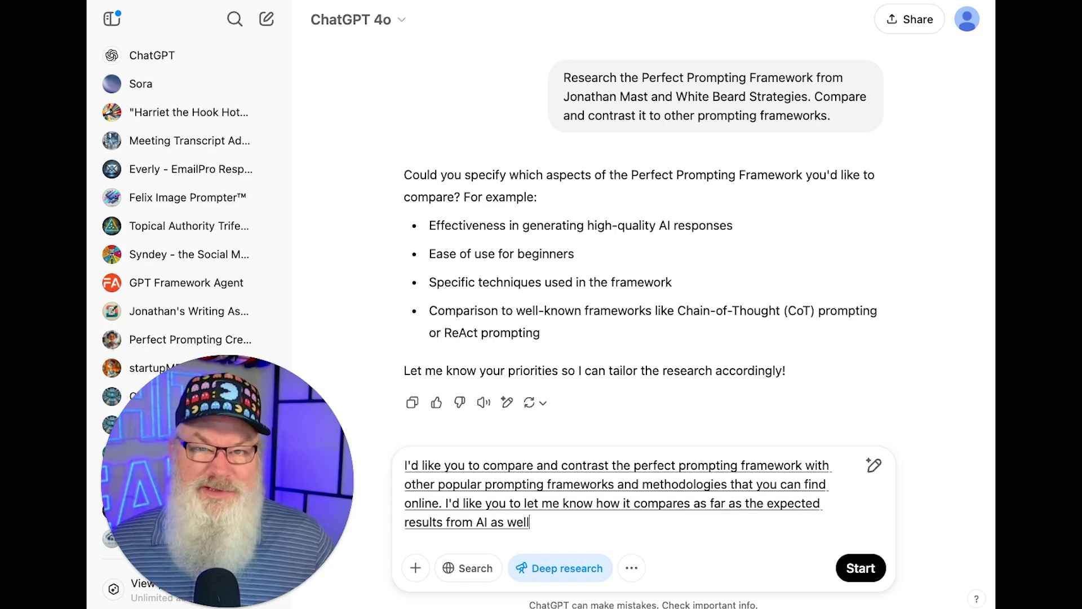
type(" as the simplicity of use as some")
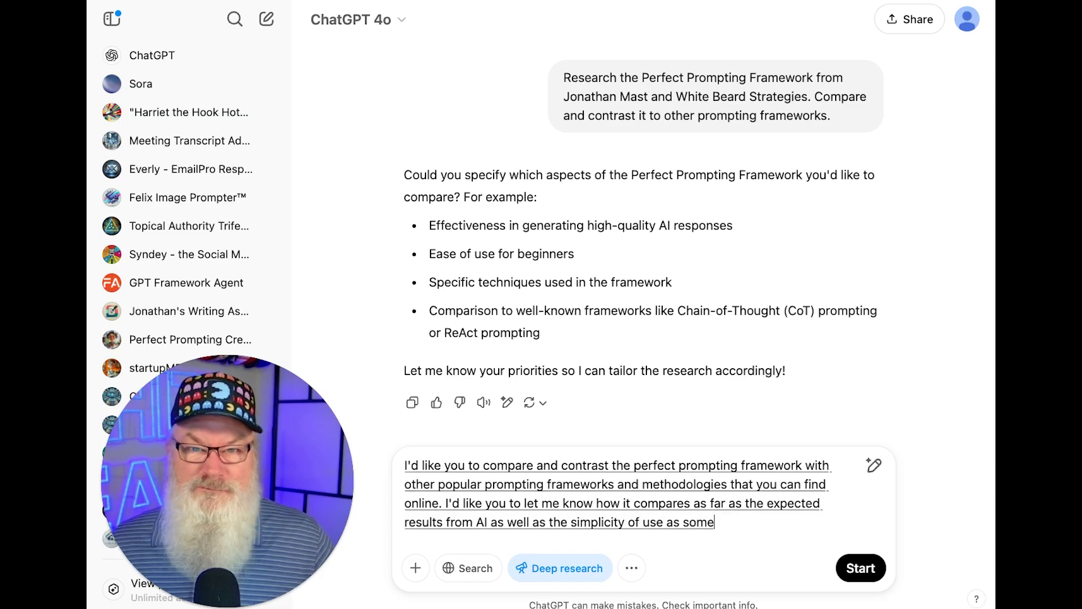
type(" frameworks are very complex and")
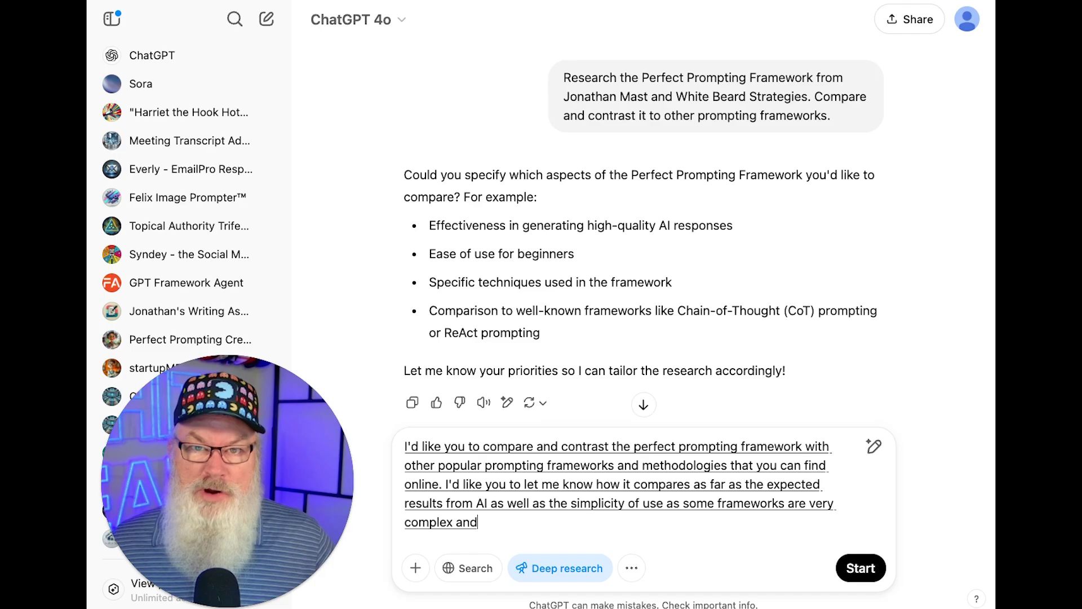
type(" the perfect prompting framework is relatively simple and straightforward.")
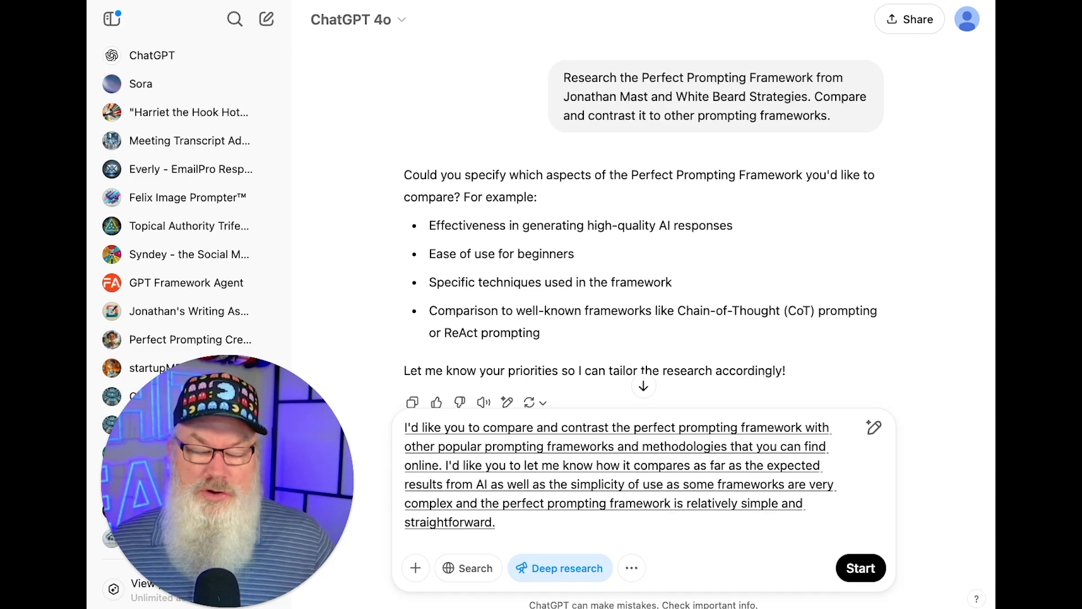
type(" I like your recommendations based")
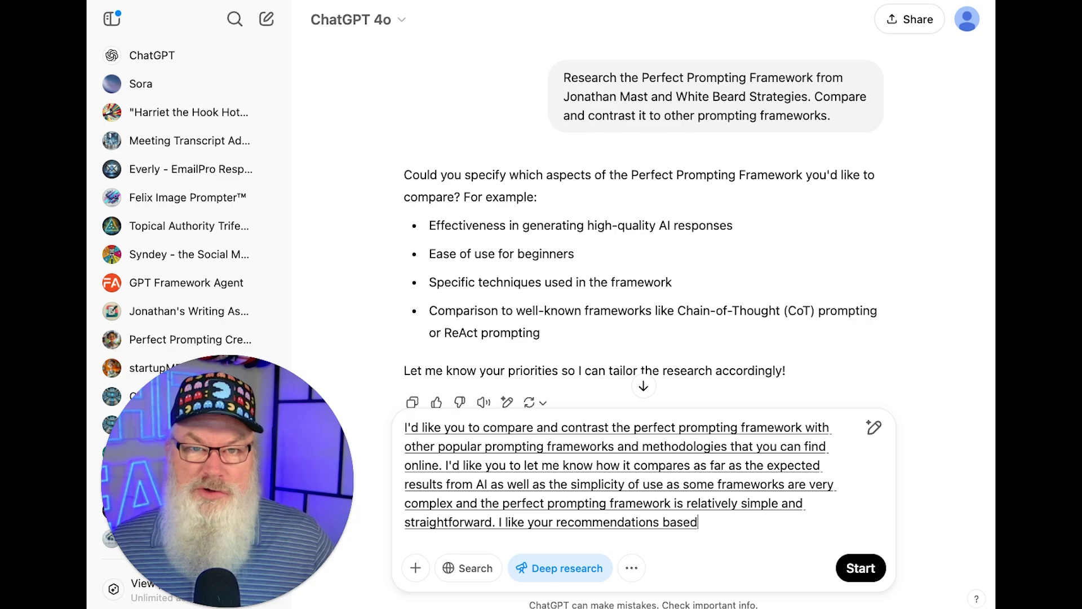
type(" on your research.")
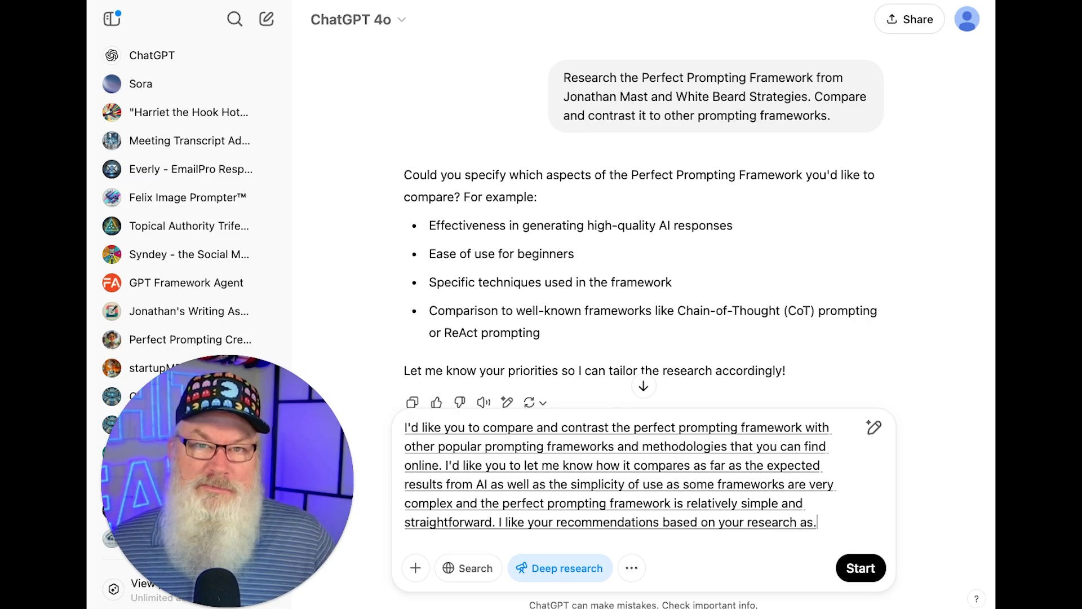
type(" as to what makes this or other.")
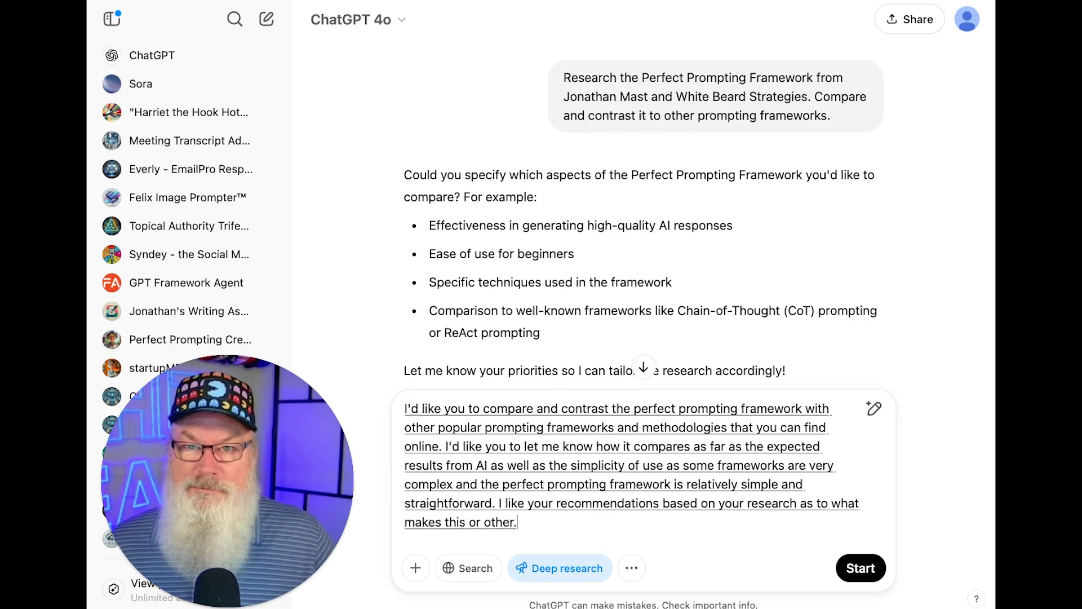
key("BackSpace")
type("s the best framework to use.")
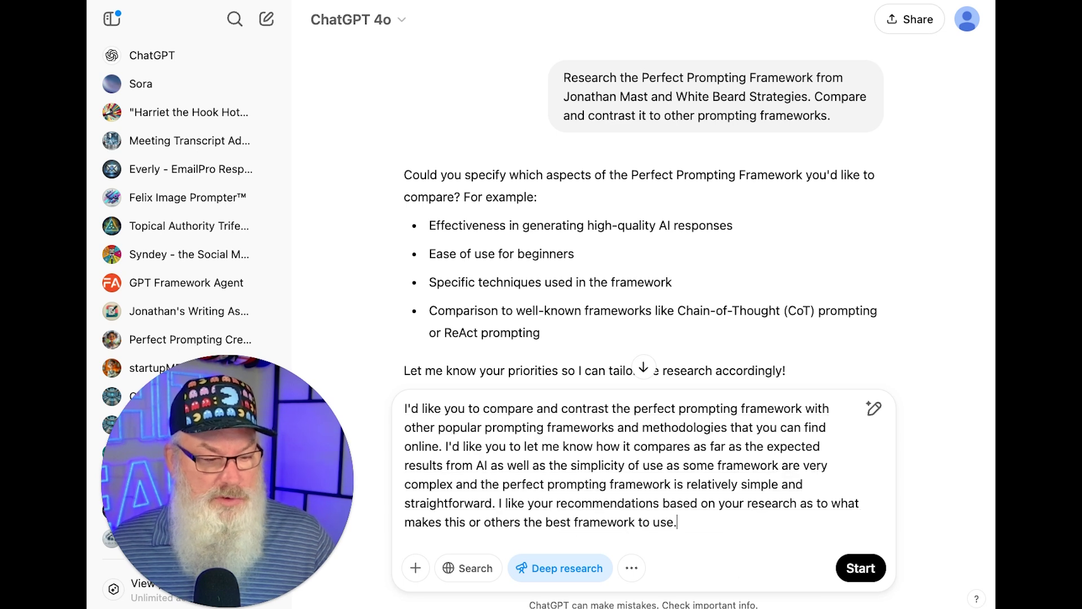
left_click(861, 568)
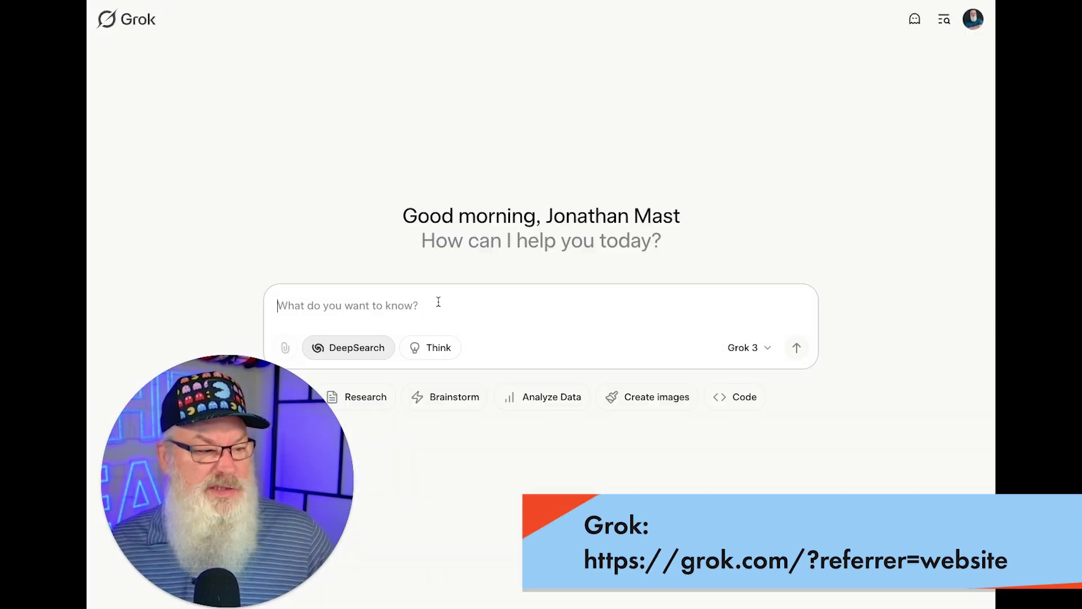
- Submit the same framework research prompt to Grok with DeepSearch enabled
left_click(366, 348)
left_click(372, 353)
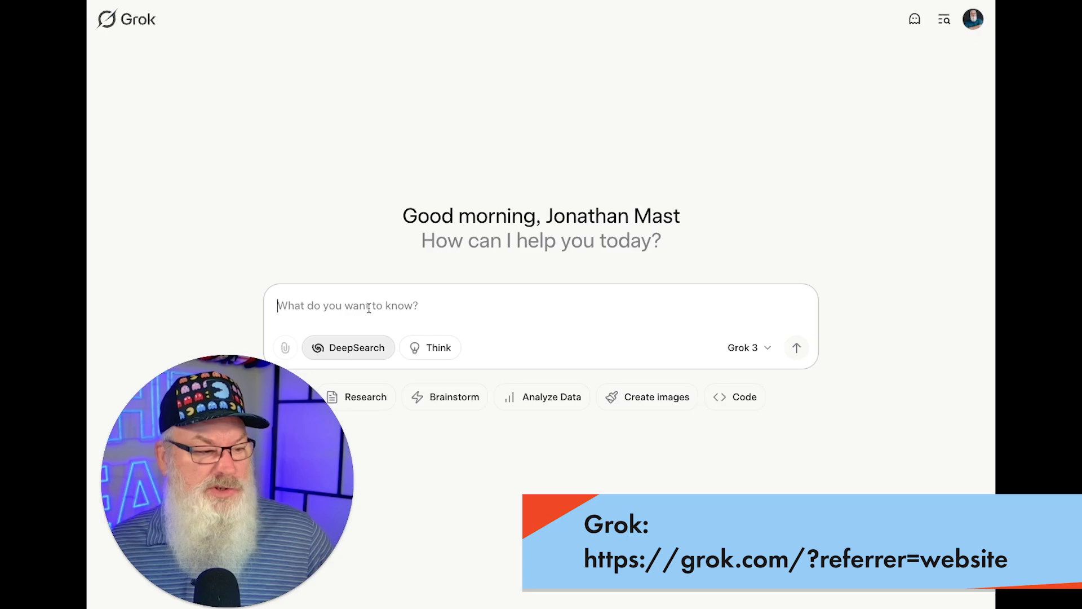
left_click(388, 305)
type("Research the Perfect Prompting Framework from Jonathan Mast and White Beard Strategies. Compare and contrast it to other prompting frameworks.")
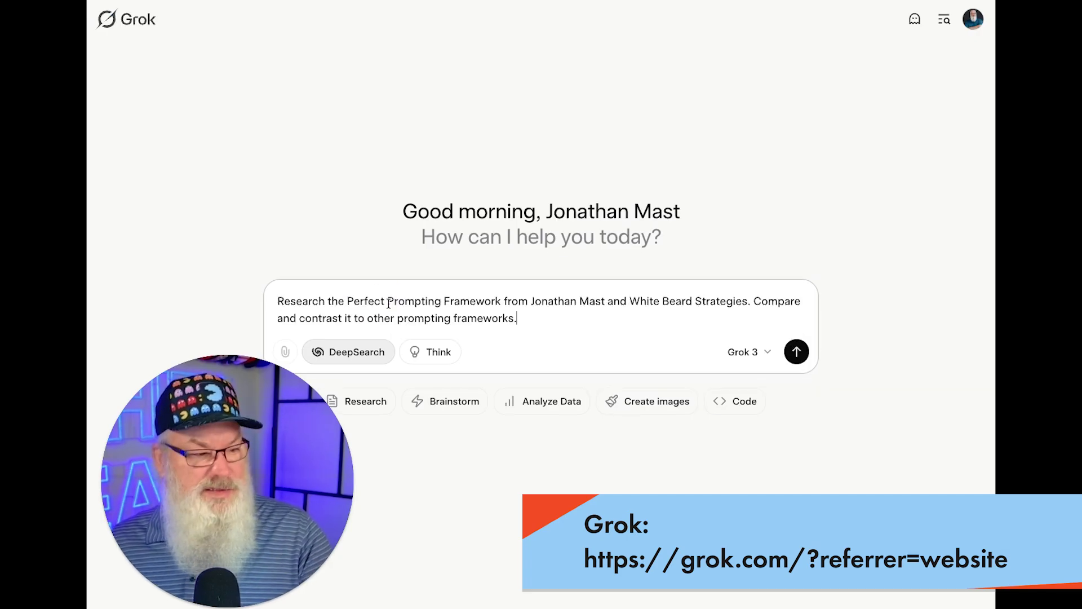
left_click(802, 356)
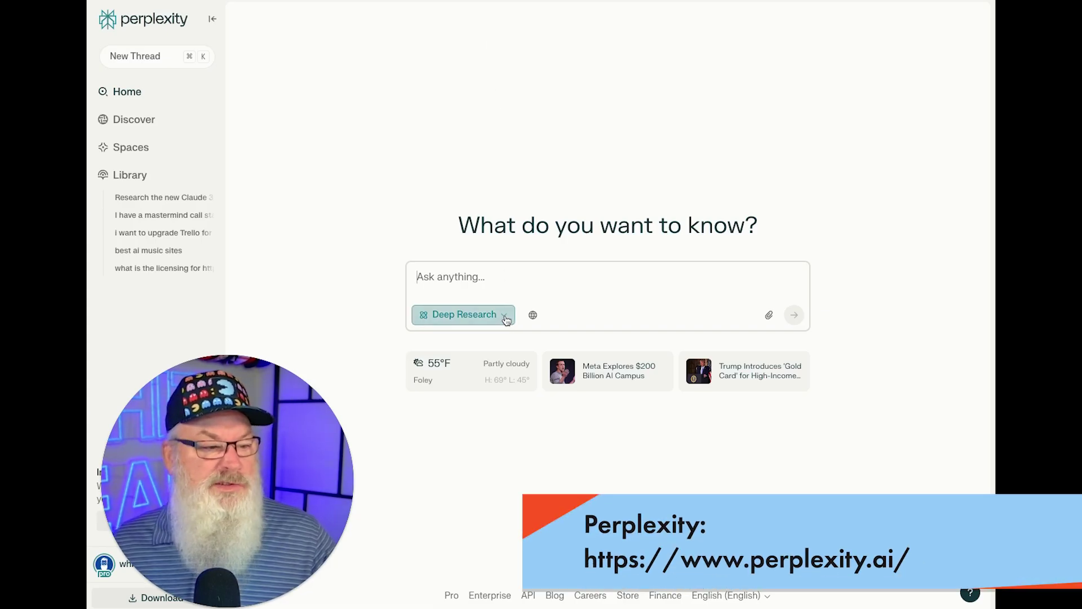
- Confirm Perplexity's Deep Research mode and submit the same framework research prompt
left_click(506, 317)
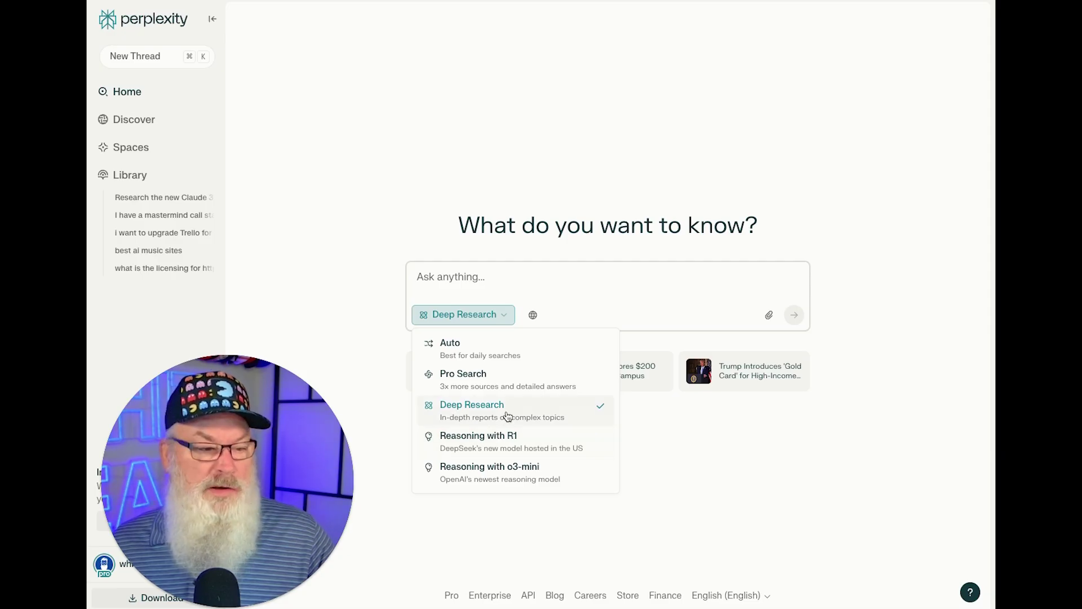
left_click(470, 275)
type("Research the Perfect Prompting Framework from Jonathan Mast and White Beard Strategies. Compare and contrast it to other prompting frameworks.")
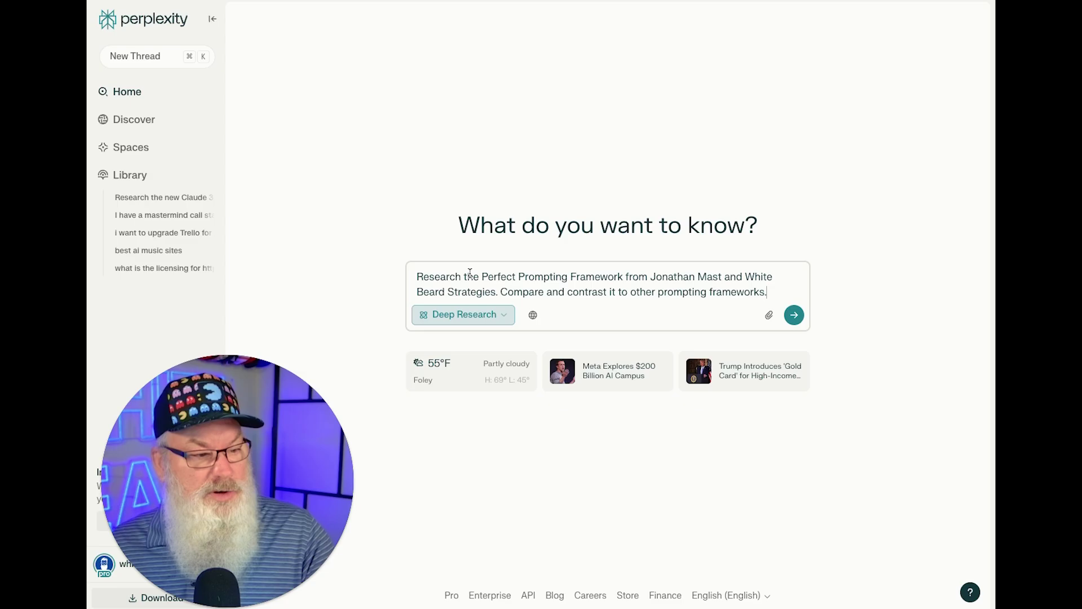
left_click(794, 315)
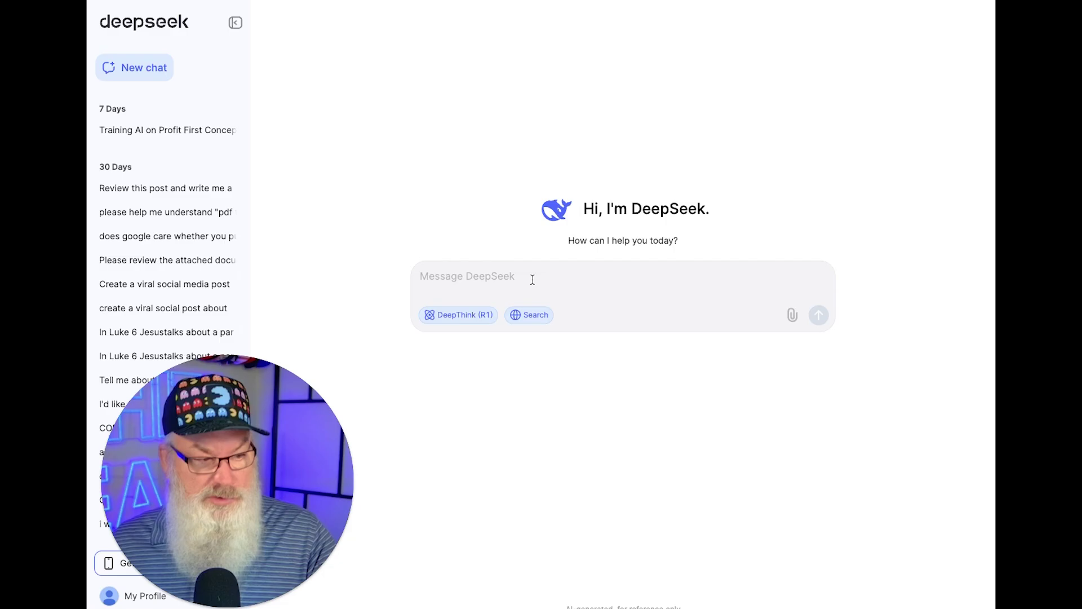
- Send the framework research prompt to DeepSeek with DeepThink (R1) enabled
type("Research the Perfect Prompting Framework from Jonathan Mast and White Beard Strategies. Compare and contrast it to other prompting frameworks.")
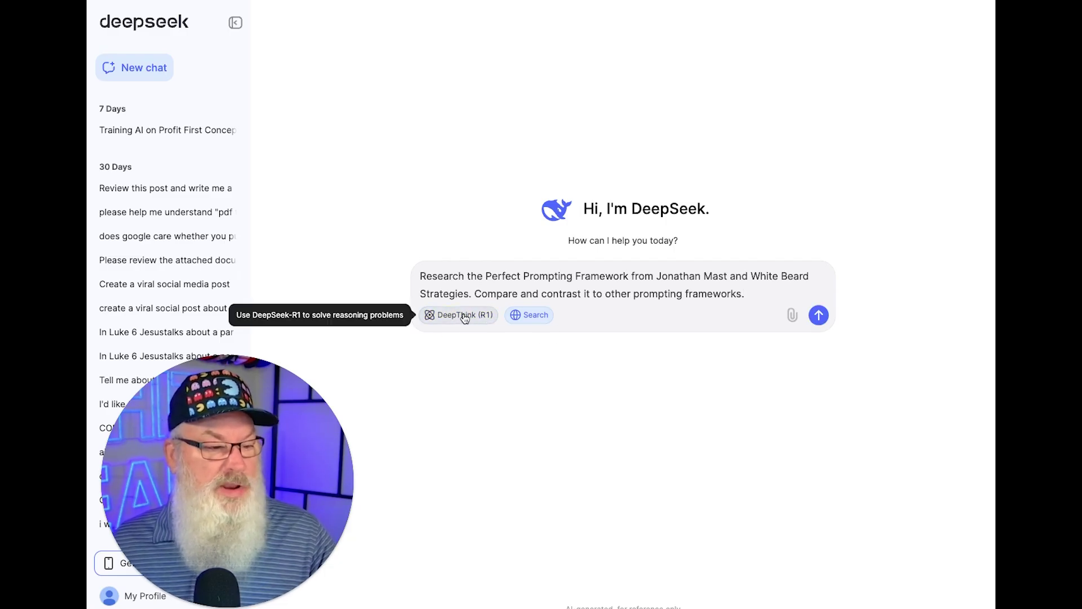
left_click(463, 317)
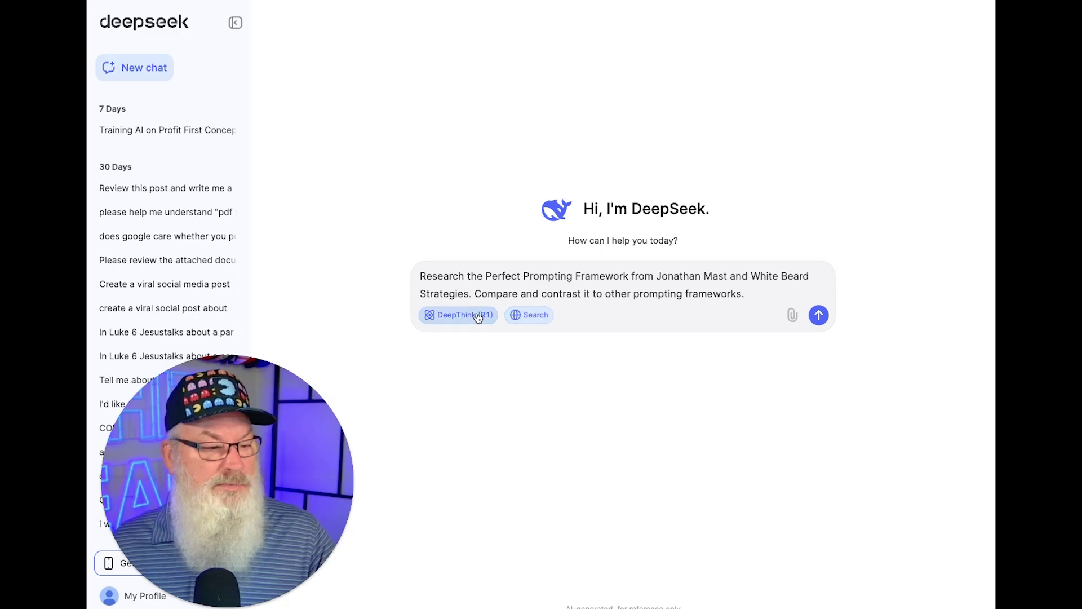
left_click(819, 315)
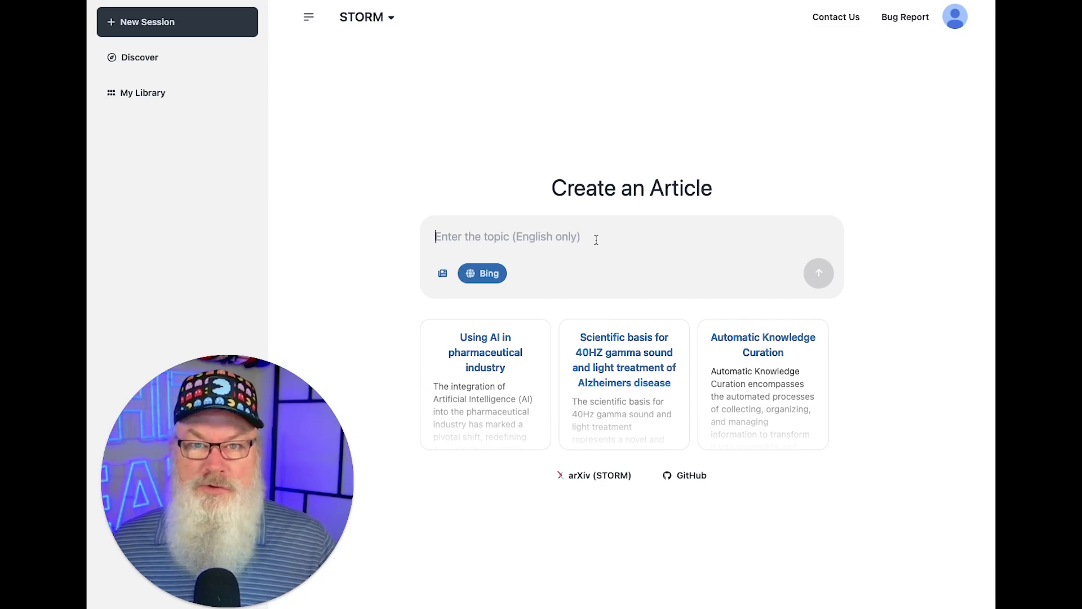
- Paste the framework research prompt as STORM's article topic and start it
left_click(596, 239)
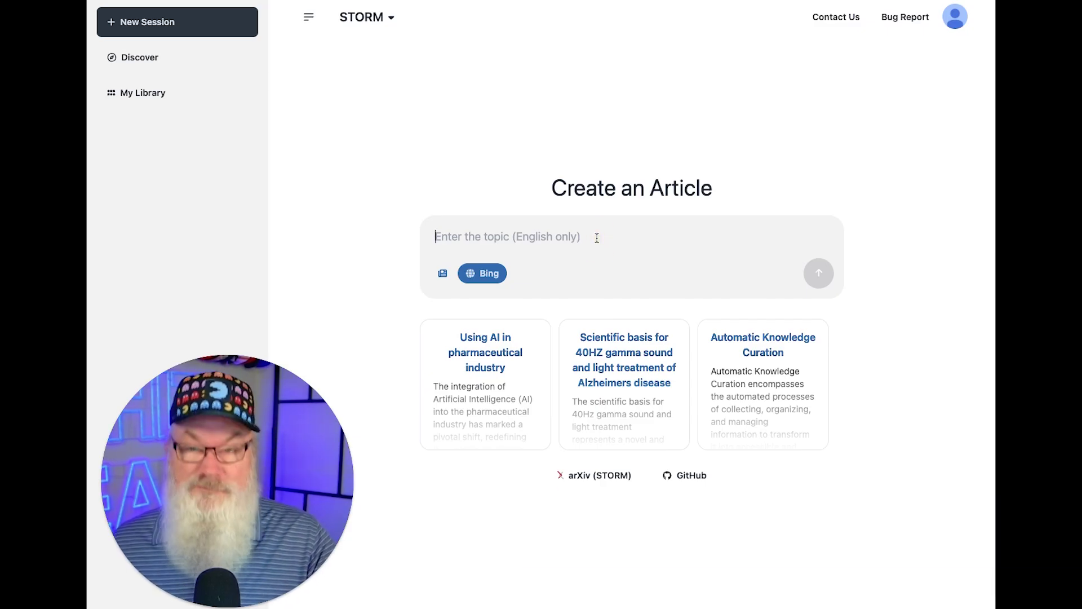
type("Research the Perfect Prompting Framework from Jonathan Mast and White Beard Strategies. Compare and contrast it to other prompting frameworks.")
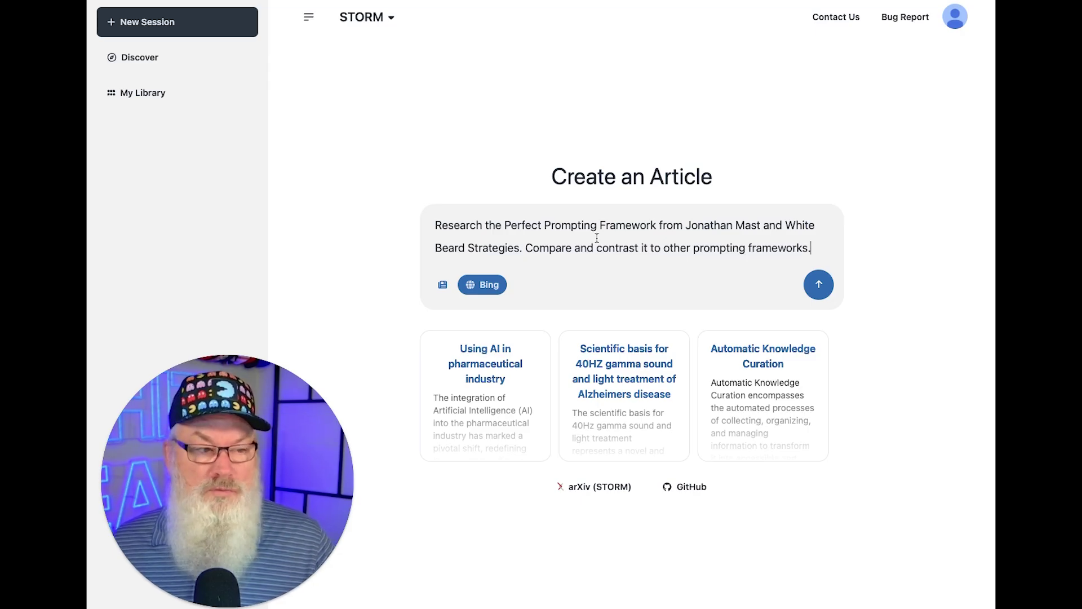
left_click(826, 287)
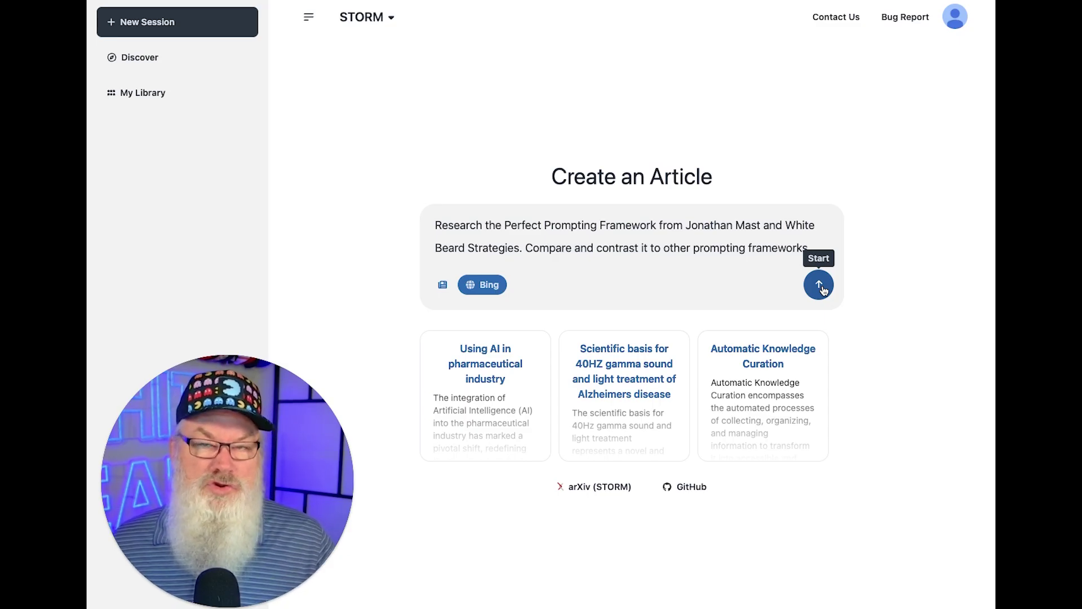
- Submit the writing purpose: research for a blog post, social posts and a video script
left_click(822, 289)
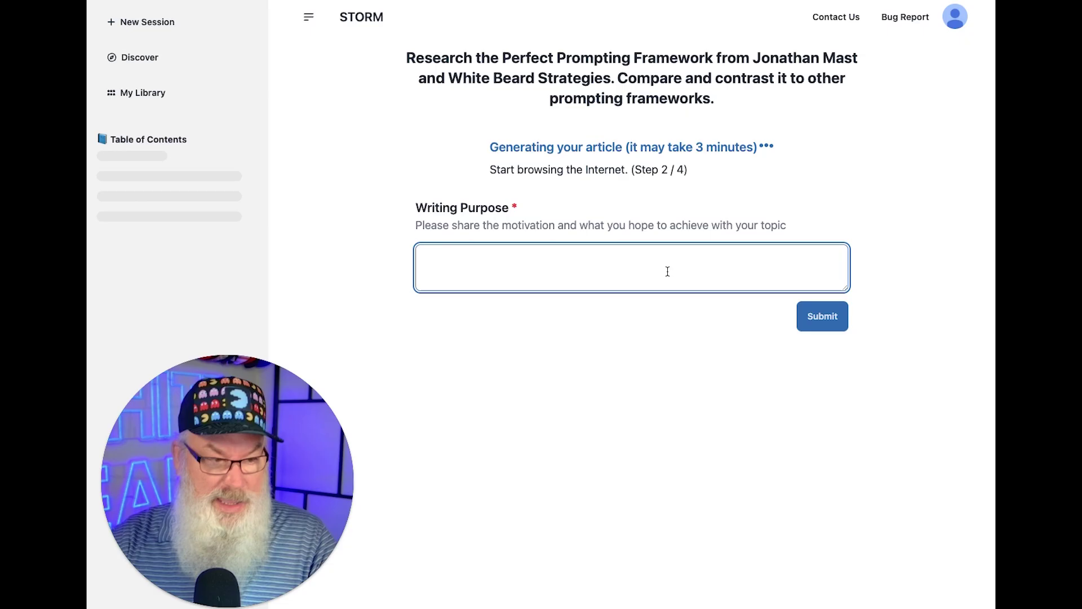
type("so that i ")
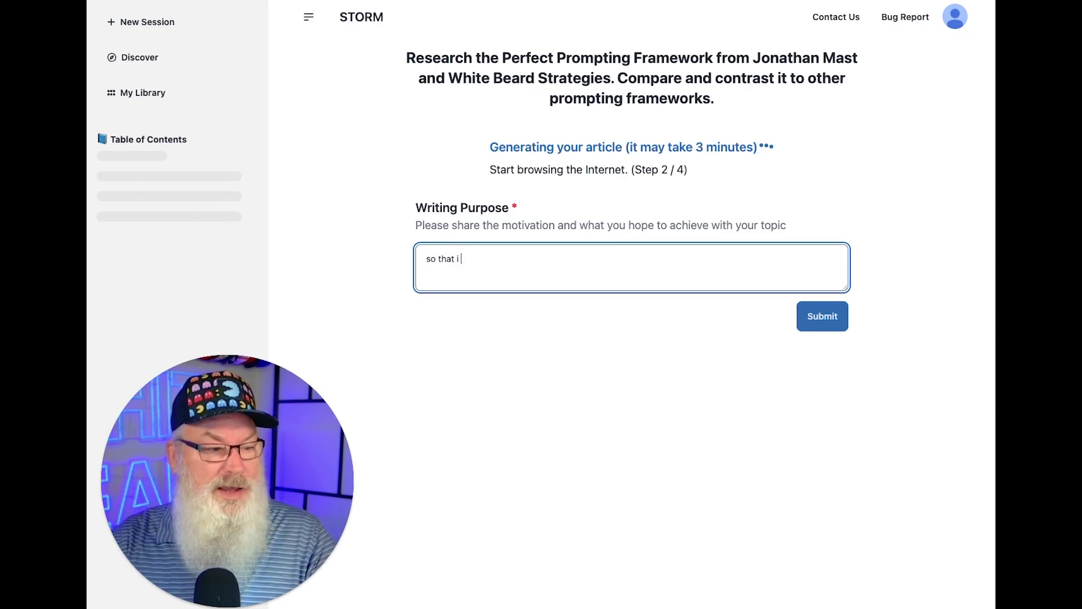
type("can have re")
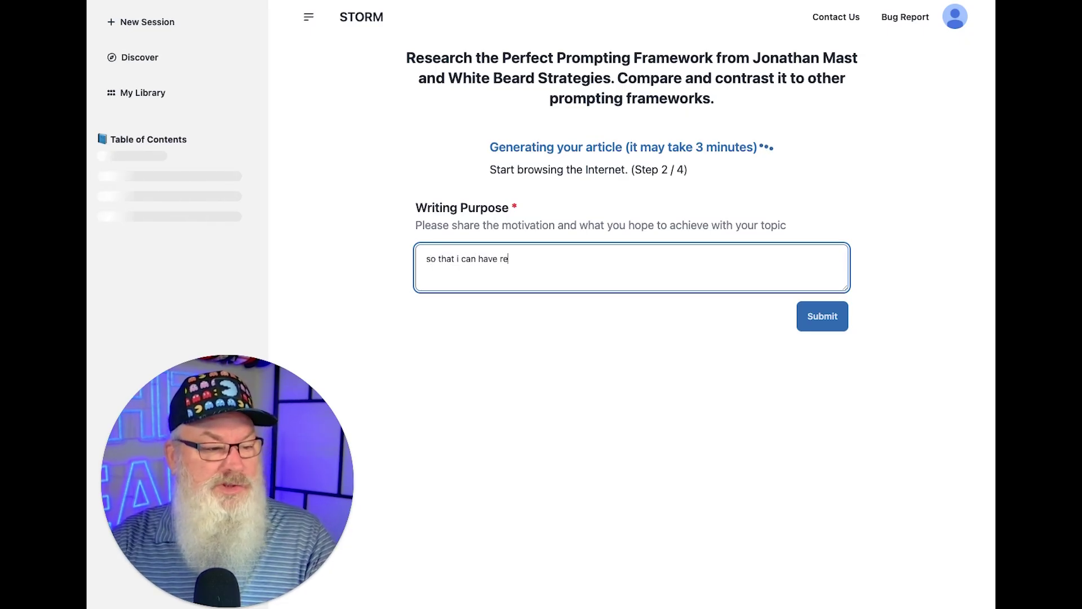
type("stearch to cr")
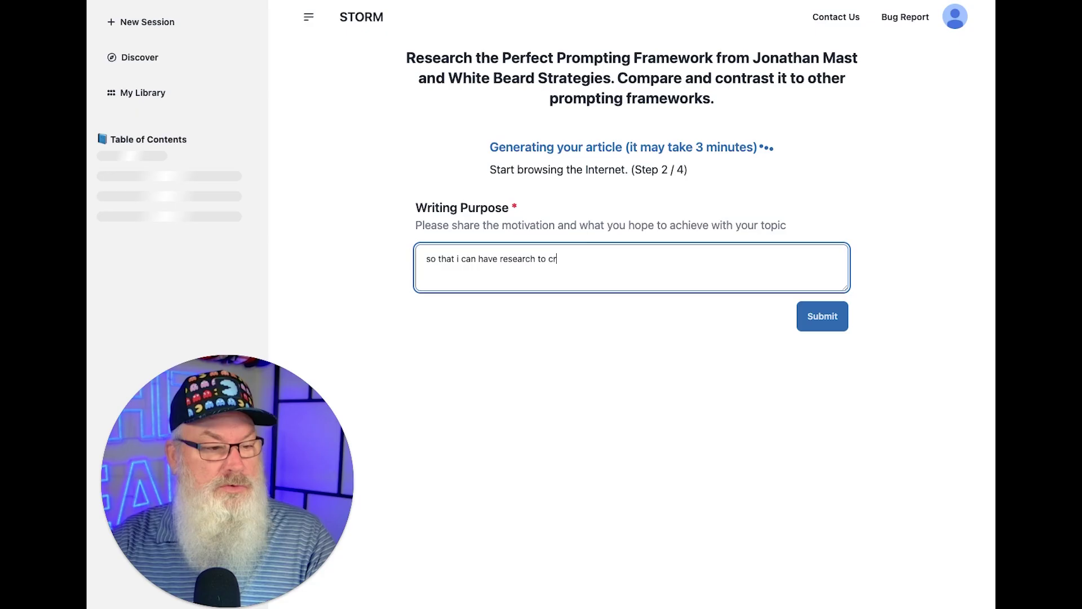
type("eate a blog ")
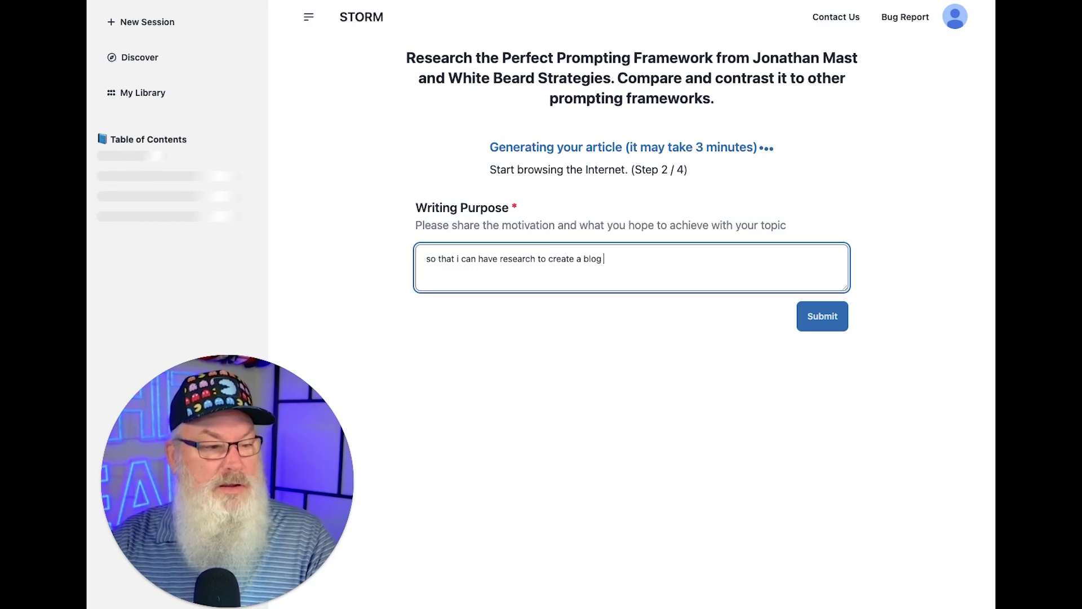
type("post and so")
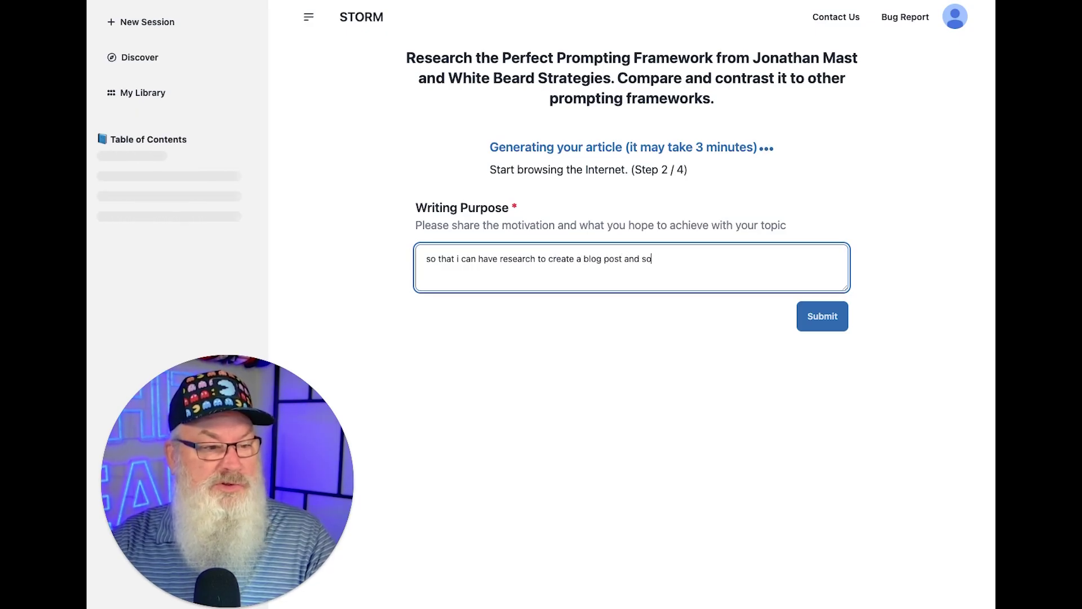
type("cial posts and ul")
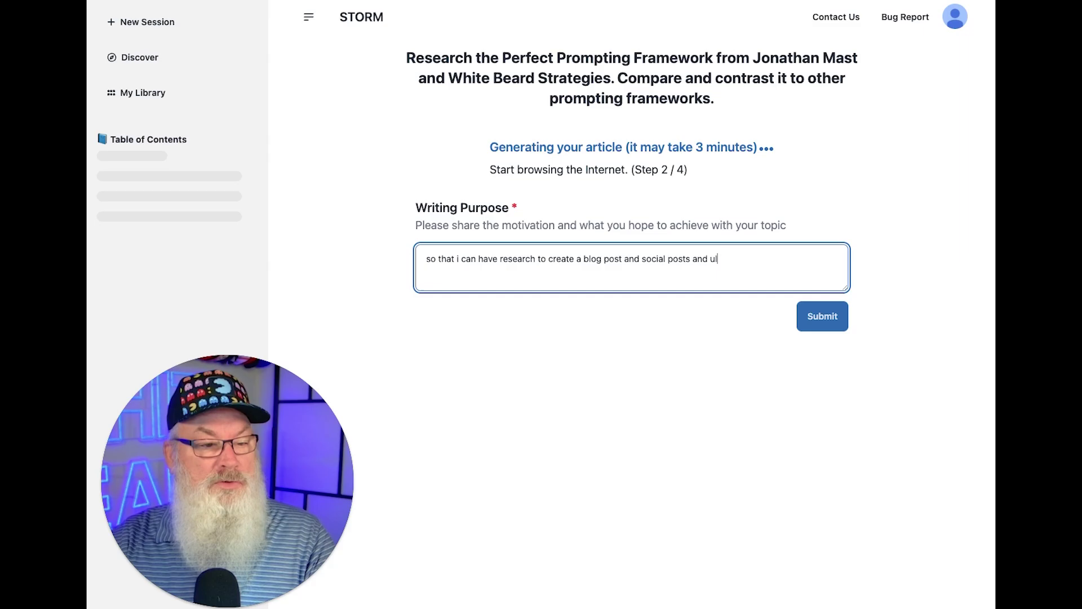
type("timately a vid")
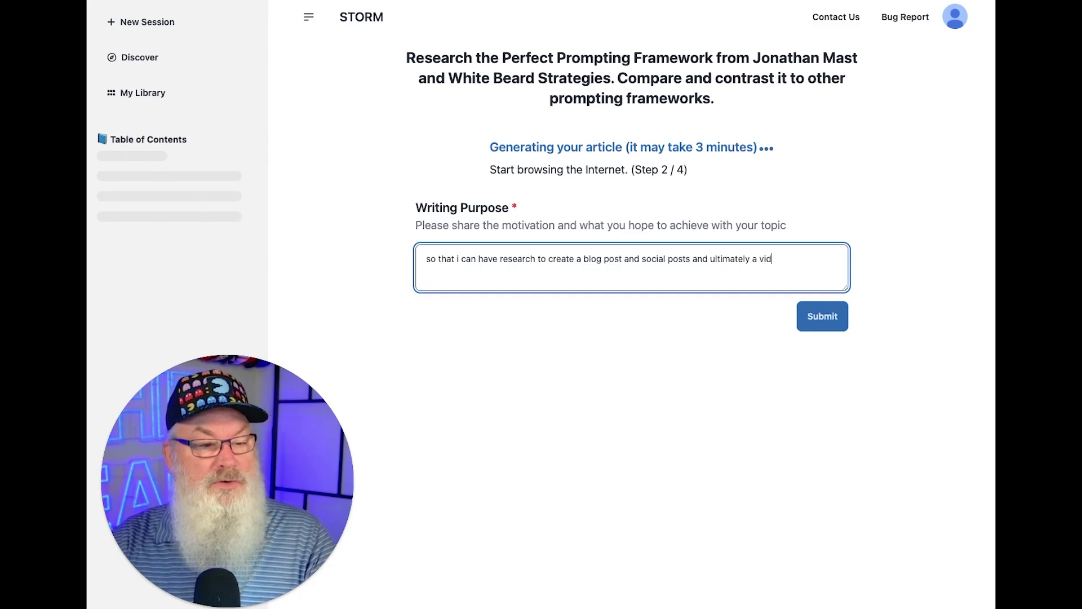
type("eo script on ")
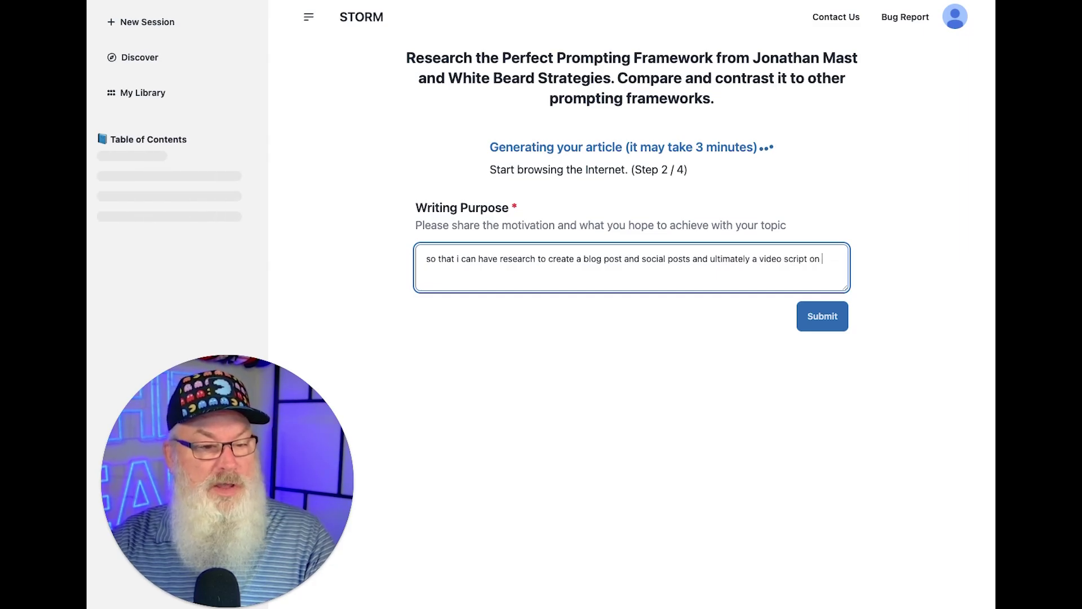
type("this topic")
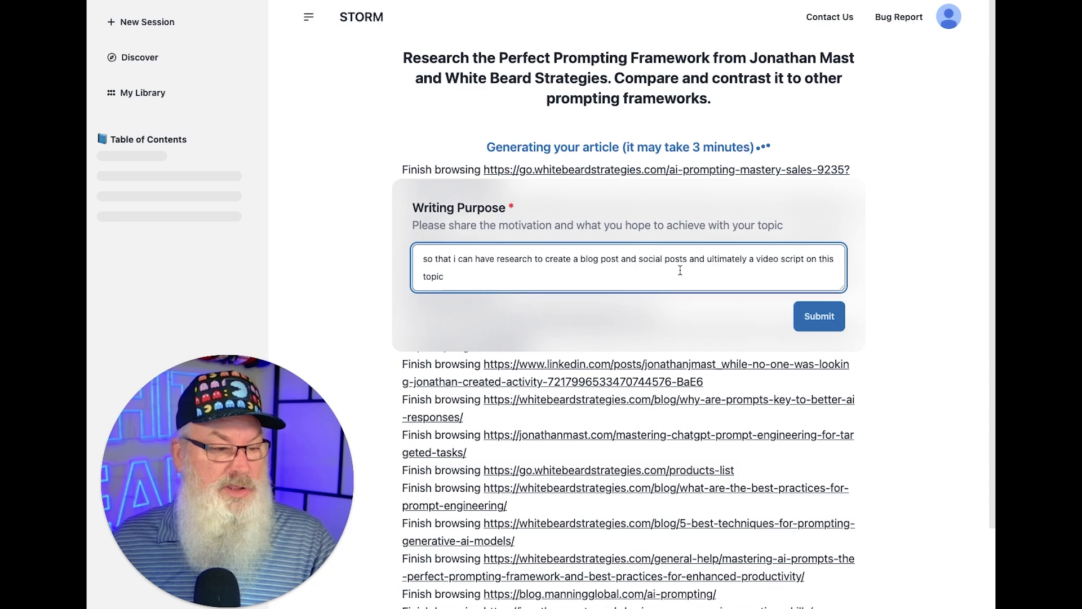
left_click(823, 322)
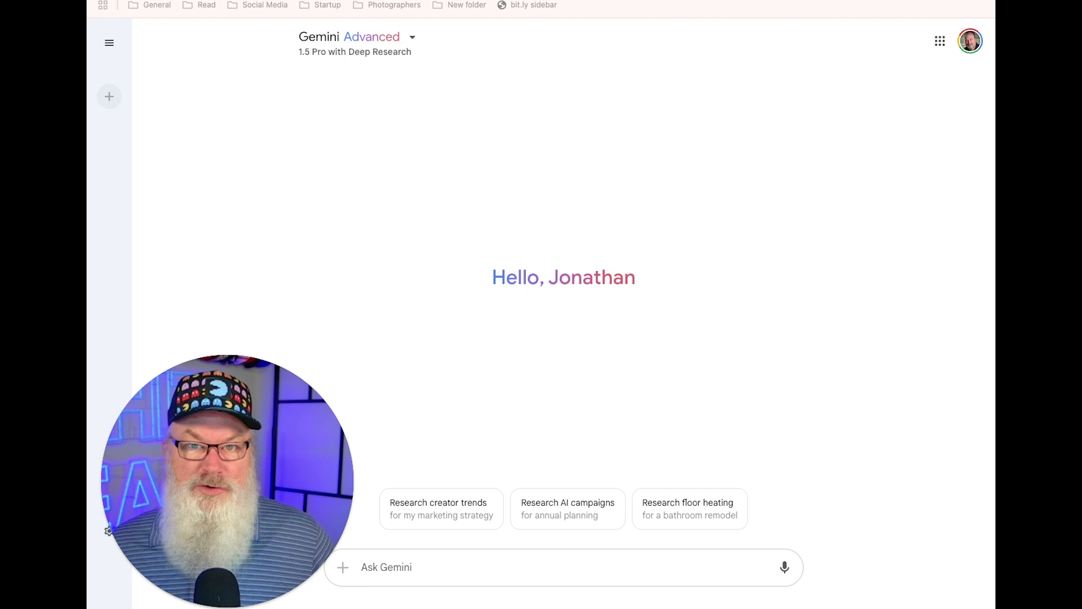
- Send the prompt to Gemini and approve the 'Prompting Frameworks: A Comparative Analysis' plan
left_click(518, 566)
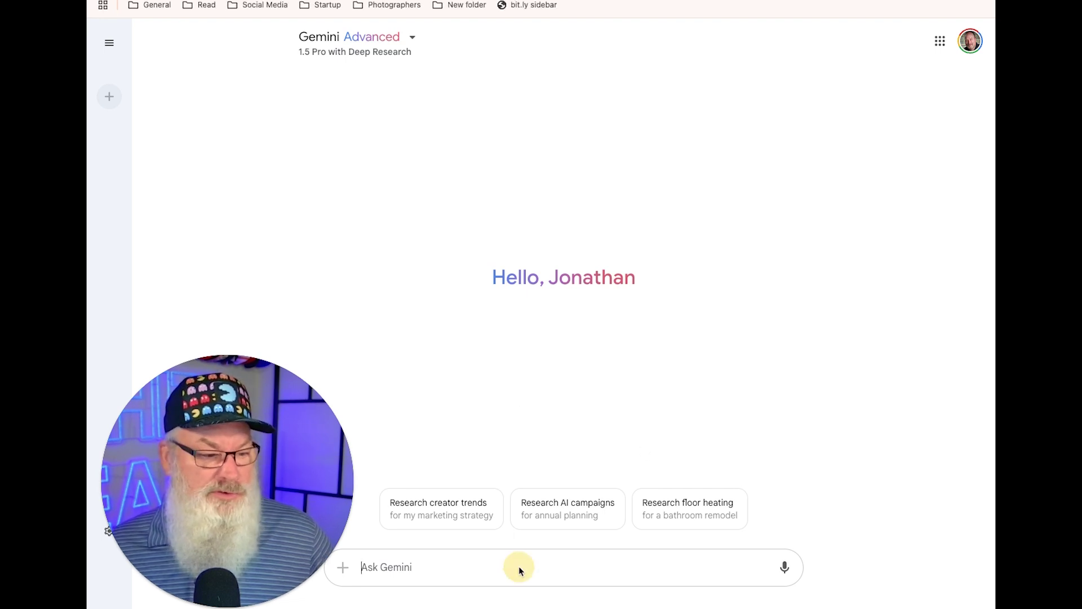
type("Research the Perfect Prompting Framework from Jonathan Mast and White Beard Strategies. Compare and contrast it to other prompting frameworks.")
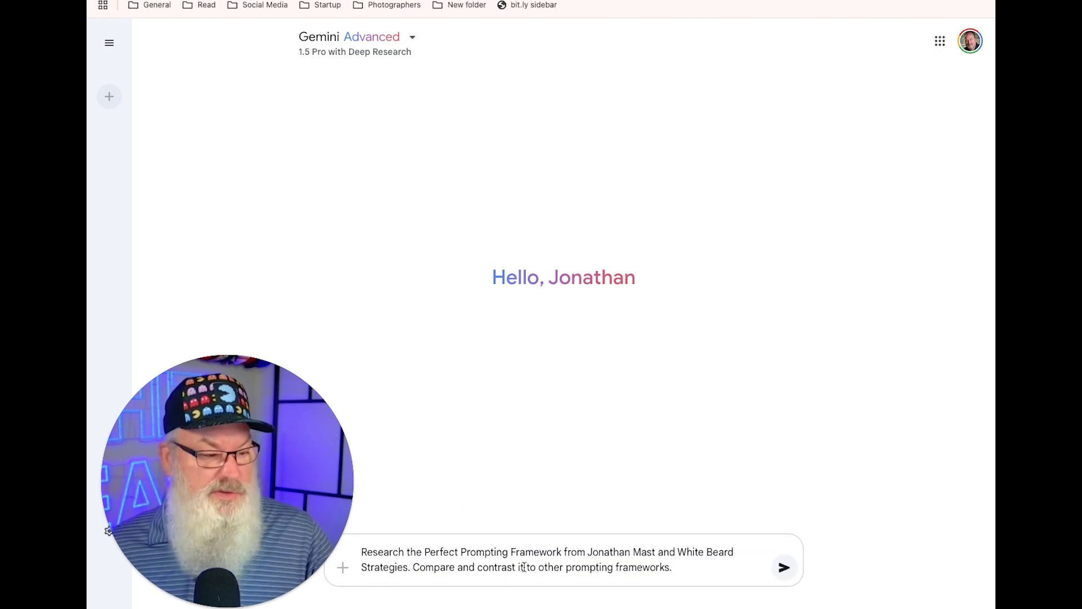
left_click(783, 567)
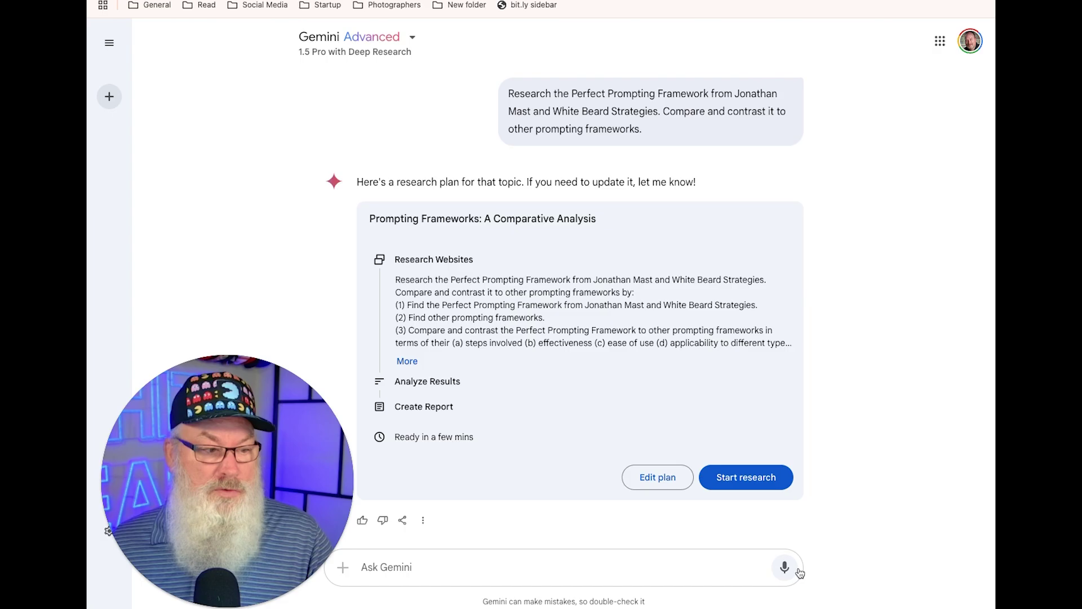
left_click(759, 476)
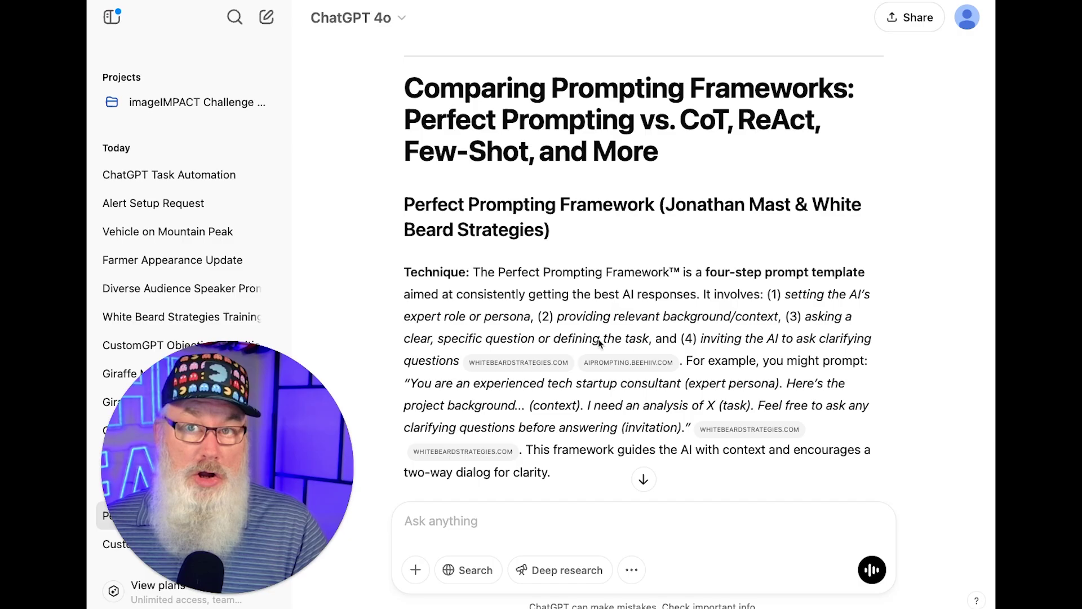
scroll(601, 342, "up", 3)
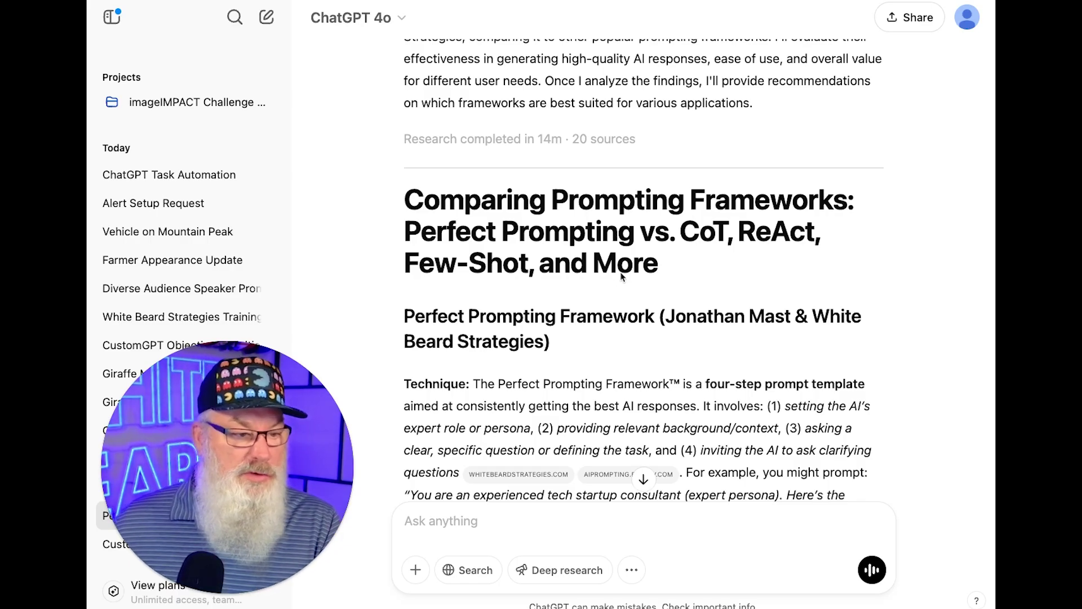
scroll(696, 251, "down", 10)
scroll(697, 251, "down", 20)
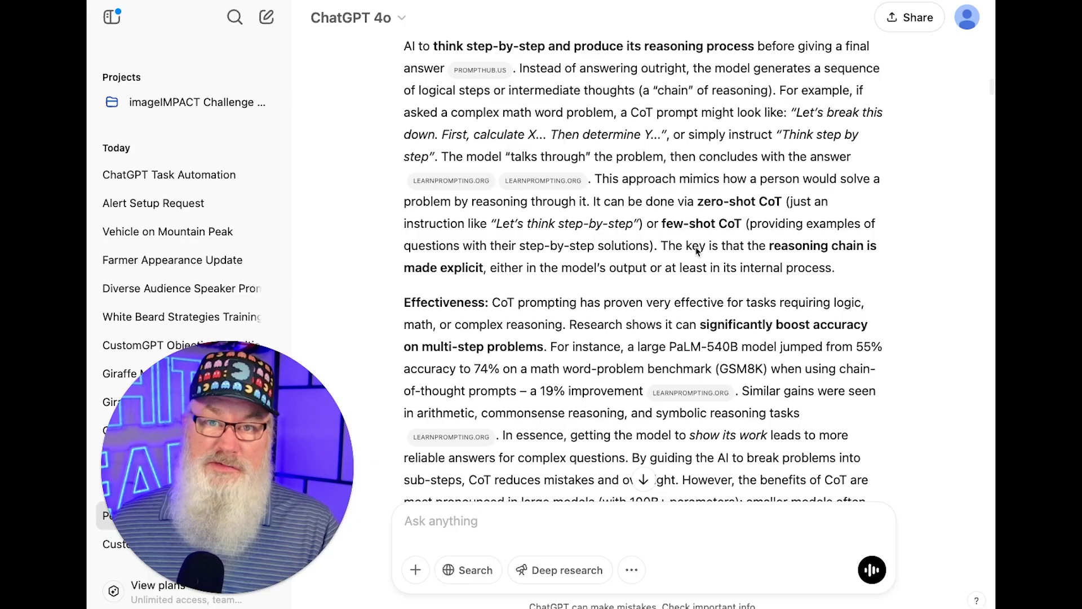
scroll(697, 251, "down", 20)
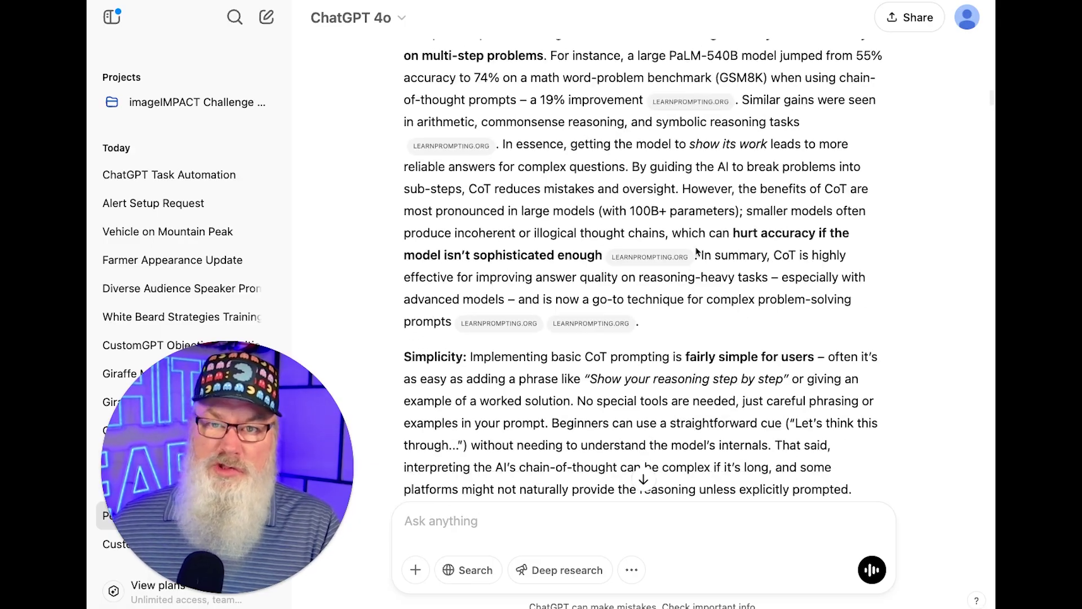
scroll(697, 251, "down", 20)
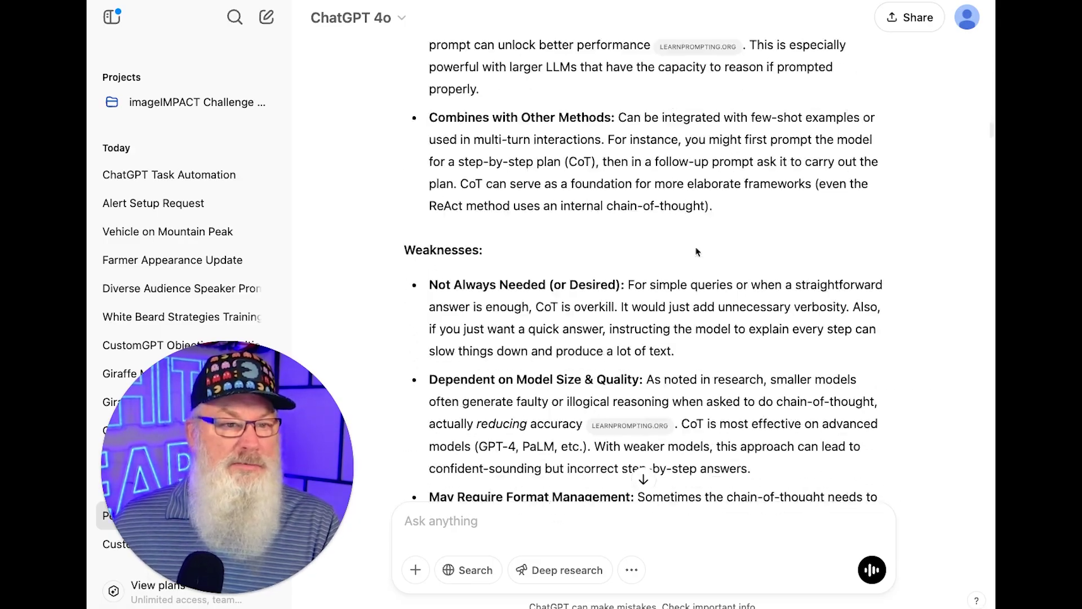
scroll(697, 251, "down", 20)
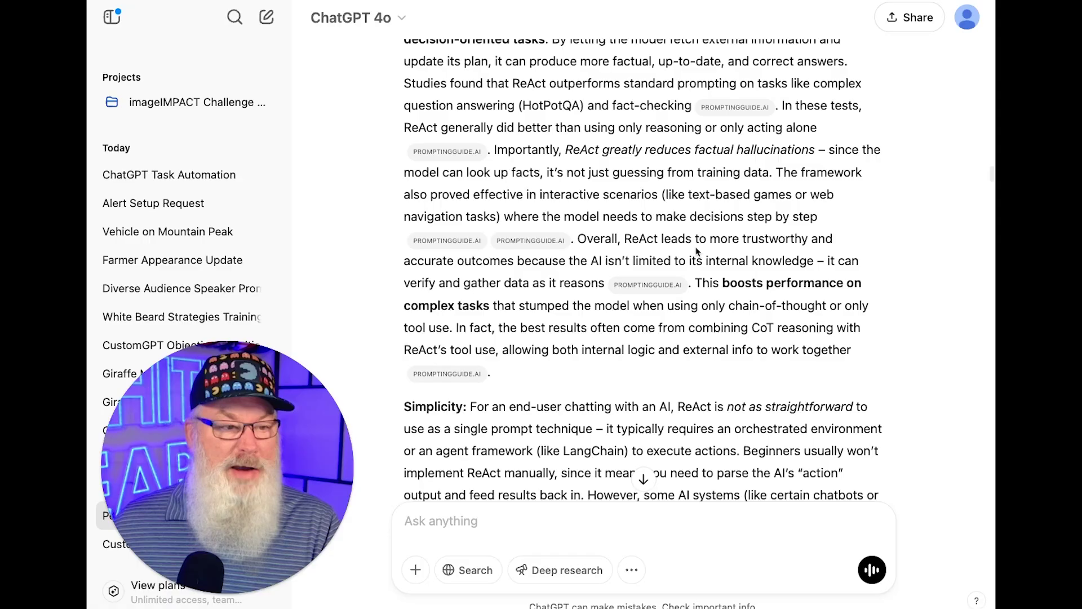
scroll(696, 251, "down", 20)
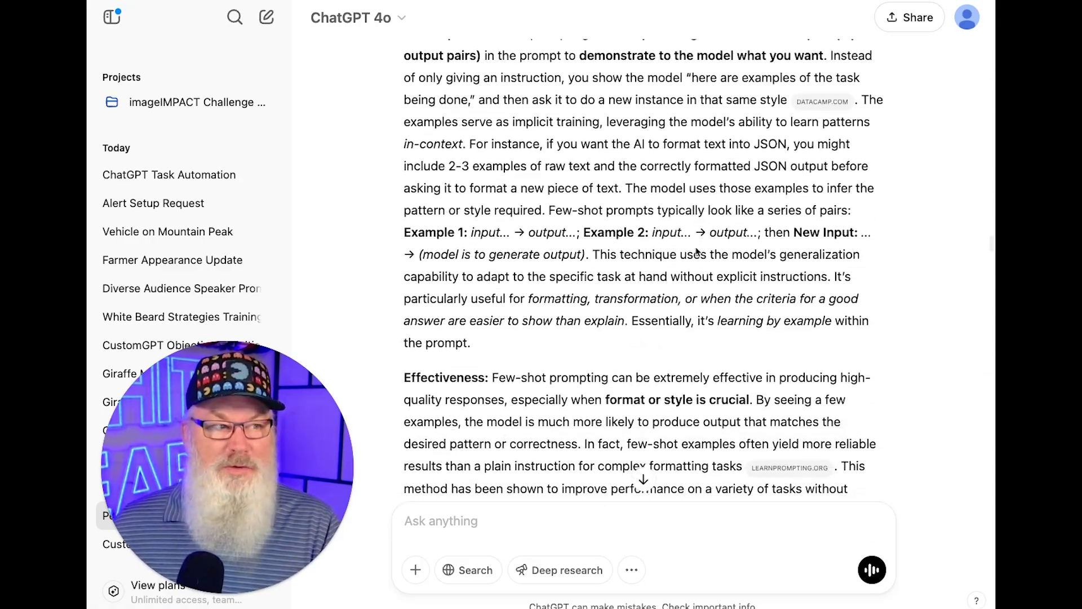
scroll(697, 251, "down", 5)
scroll(697, 250, "down", 8)
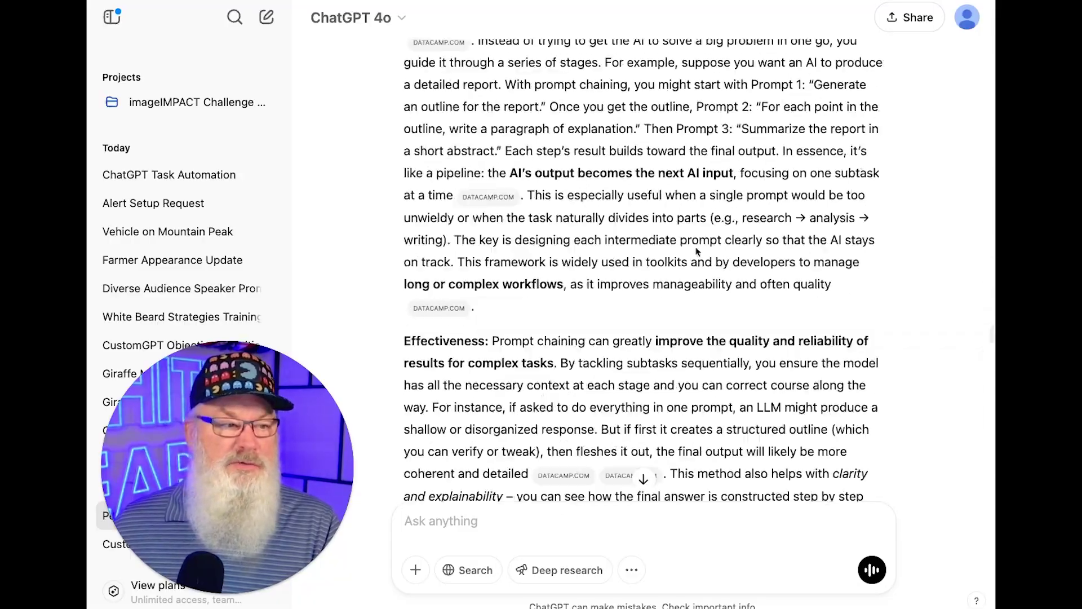
scroll(697, 251, "down", 8)
scroll(697, 251, "down", 7)
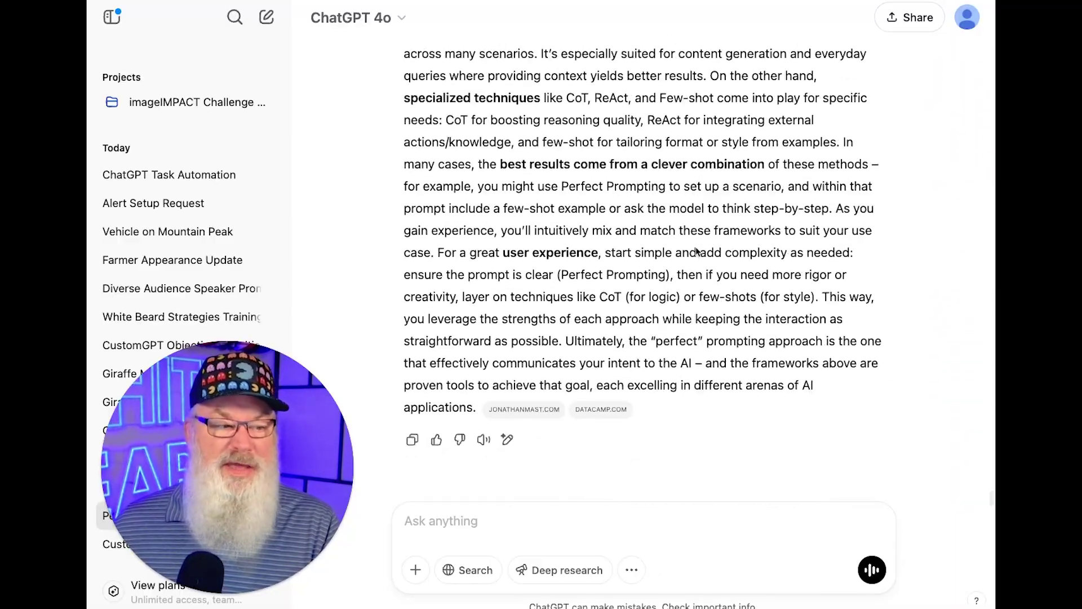
scroll(696, 251, "up", 20)
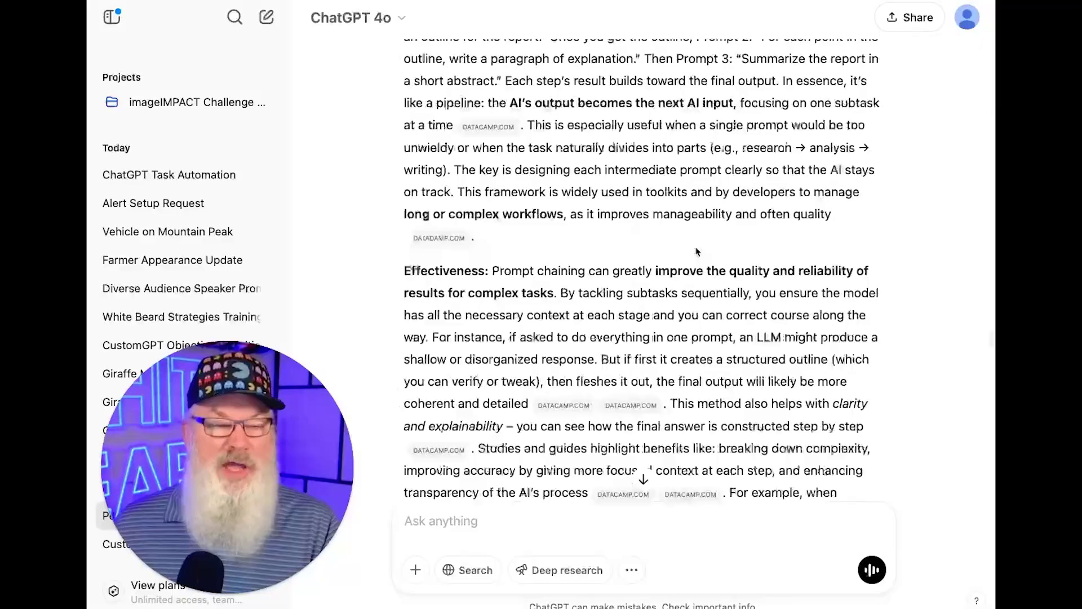
scroll(697, 251, "up", 15)
scroll(696, 251, "up", 15)
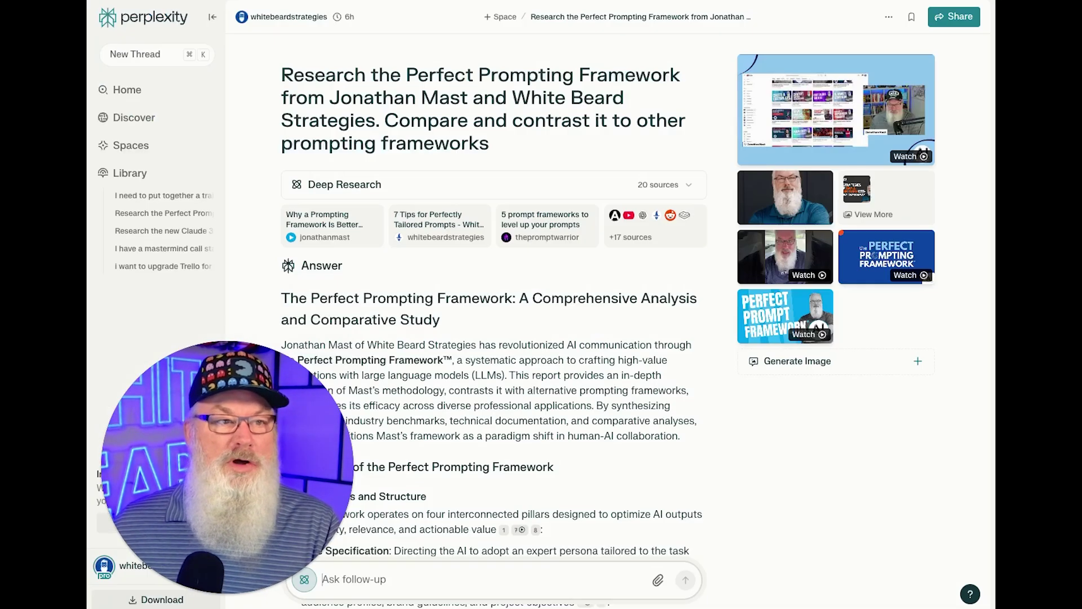
- Scroll through Perplexity's report: metrics table versus RTF and RISEN, Python example, conclusion
scroll(629, 275, "down", 12)
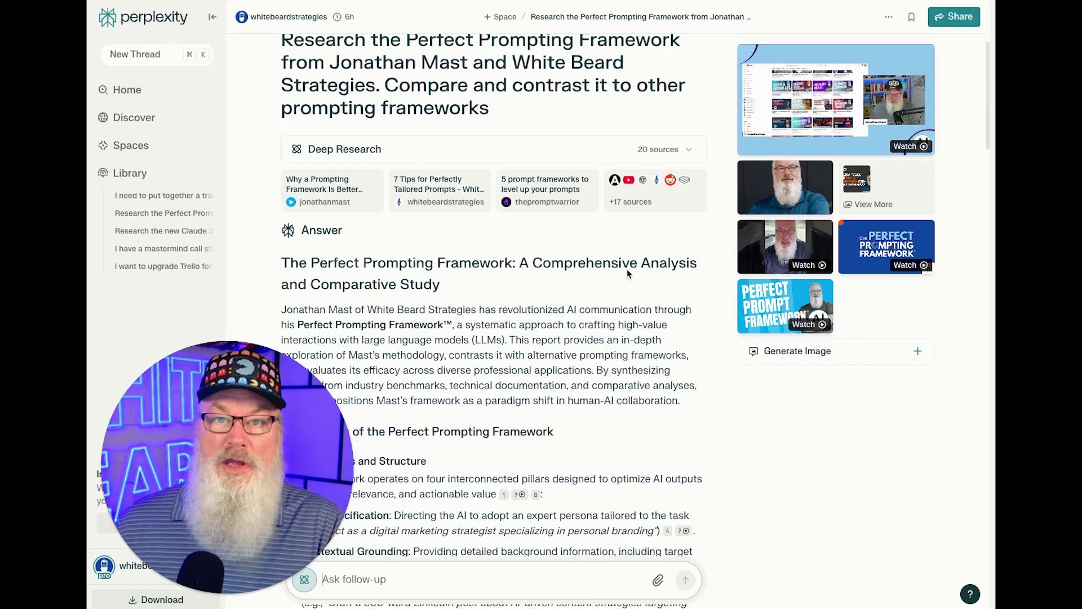
scroll(627, 267, "down", 10)
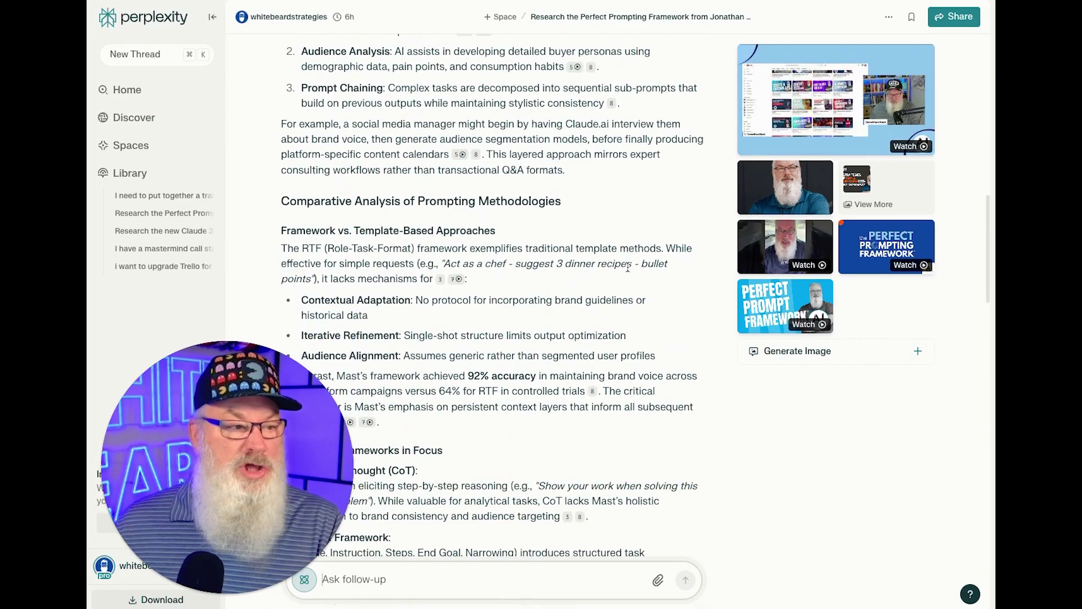
scroll(629, 271, "down", 3)
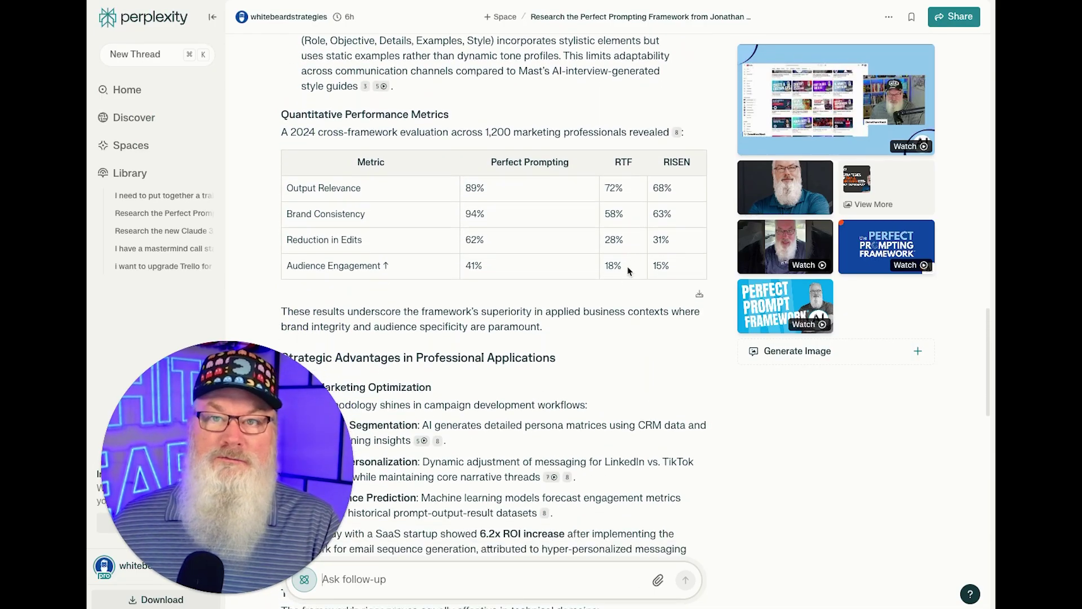
scroll(628, 266, "down", 3)
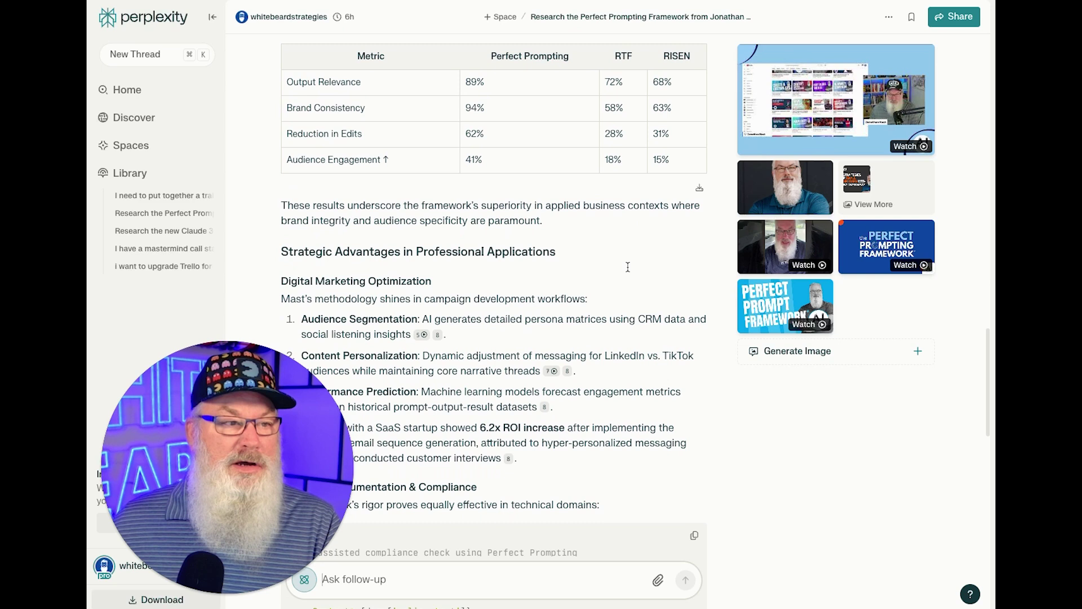
scroll(628, 267, "up", 3)
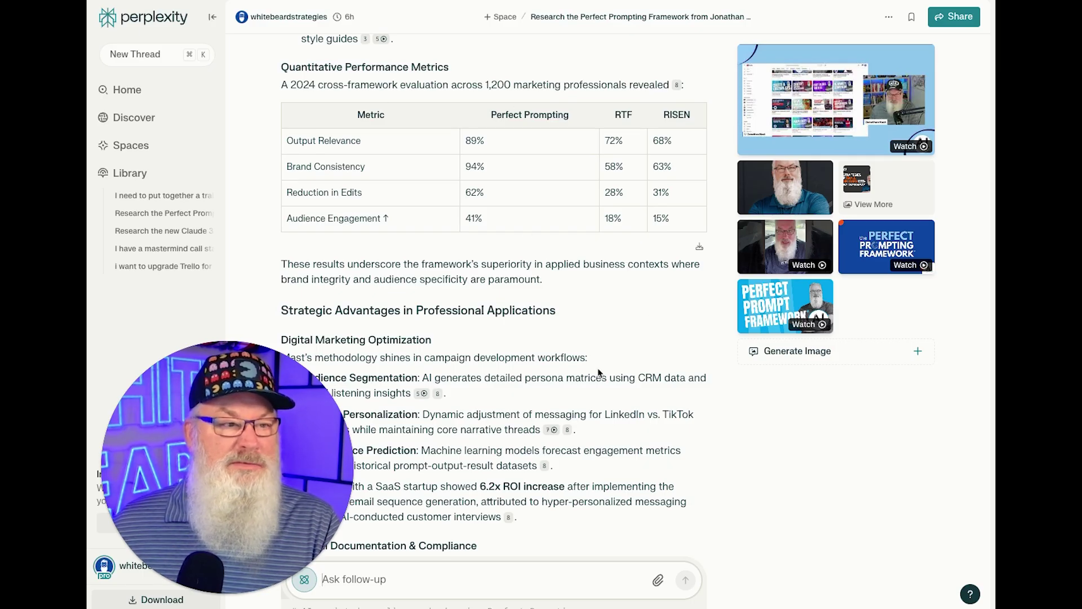
mouse_move(676, 87)
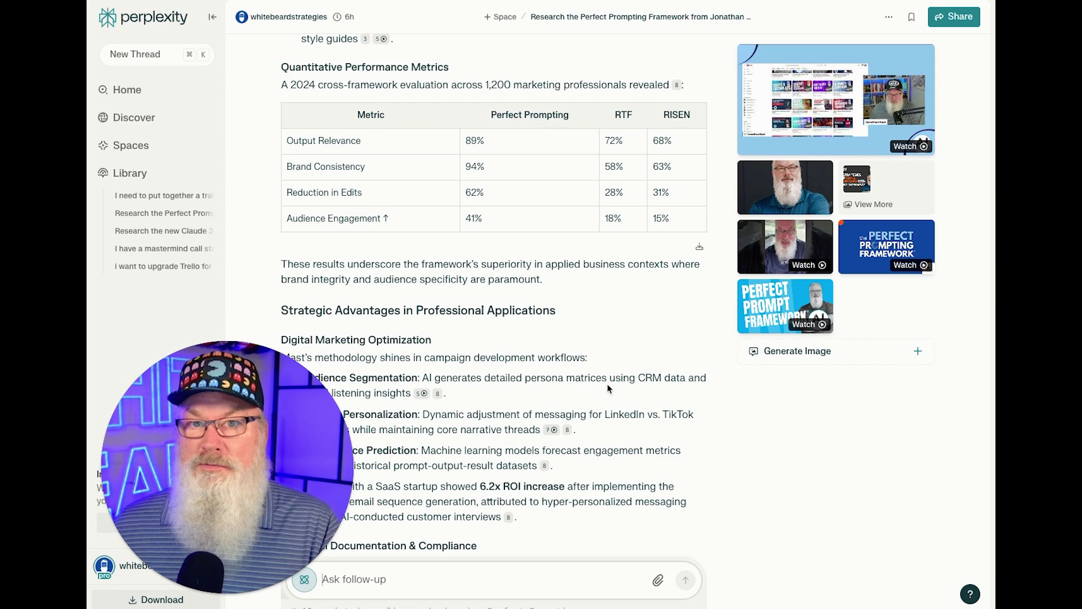
scroll(608, 388, "down", 5)
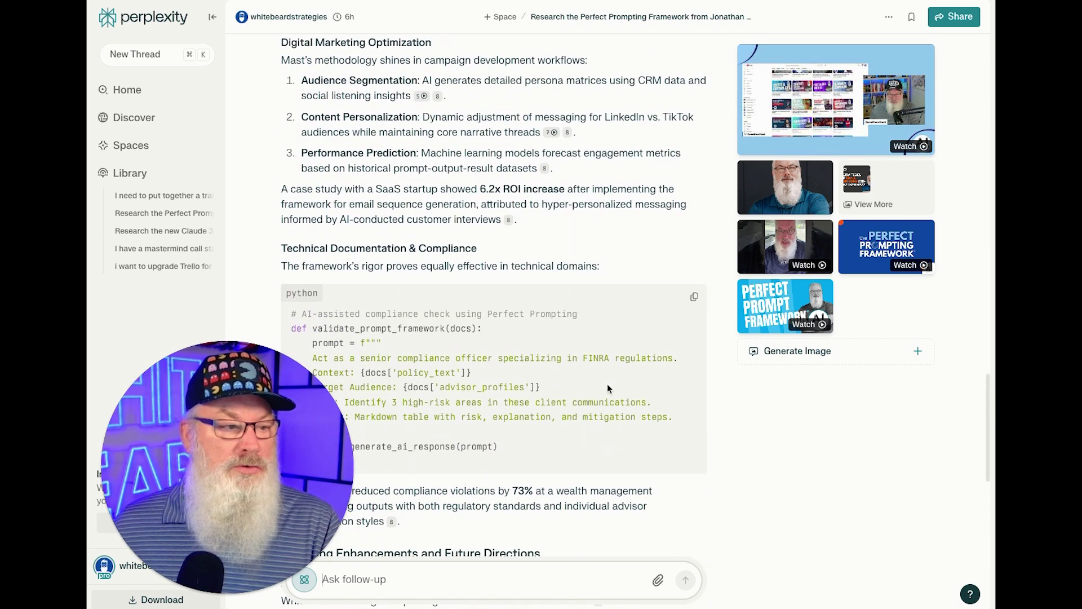
scroll(607, 388, "down", 9)
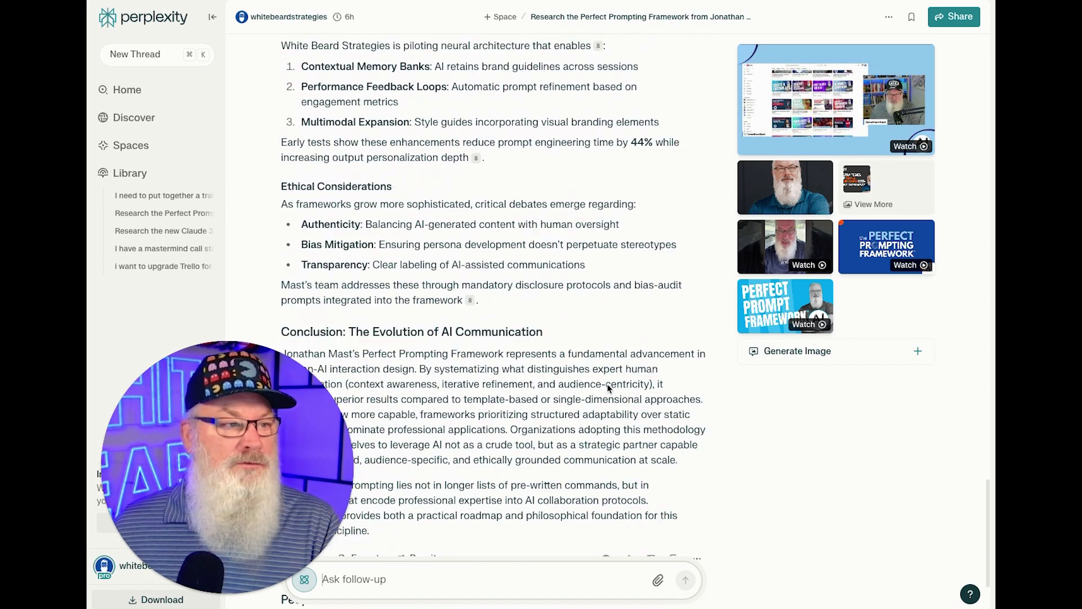
scroll(607, 386, "up", 20)
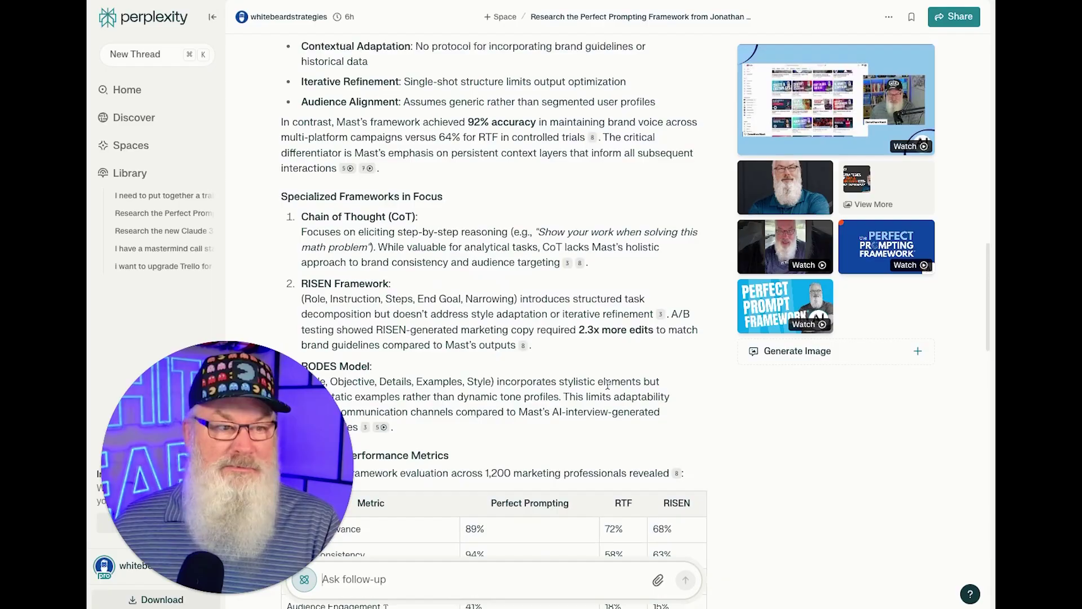
scroll(607, 388, "up", 8)
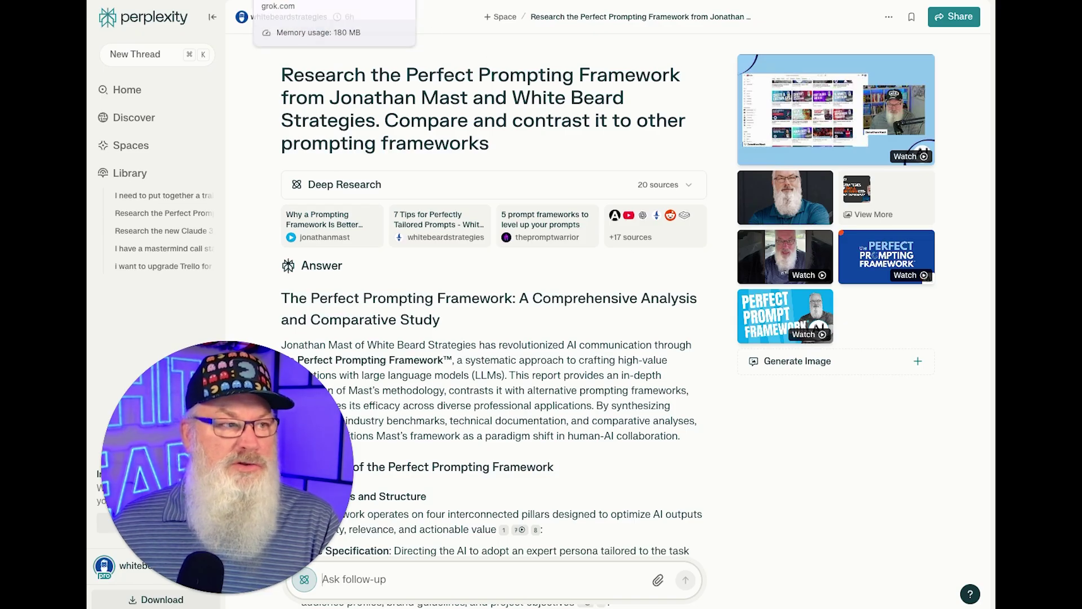
- Switch to Grok and scroll its DeepSearch answer down to the Key Citations list
left_click(293, 1)
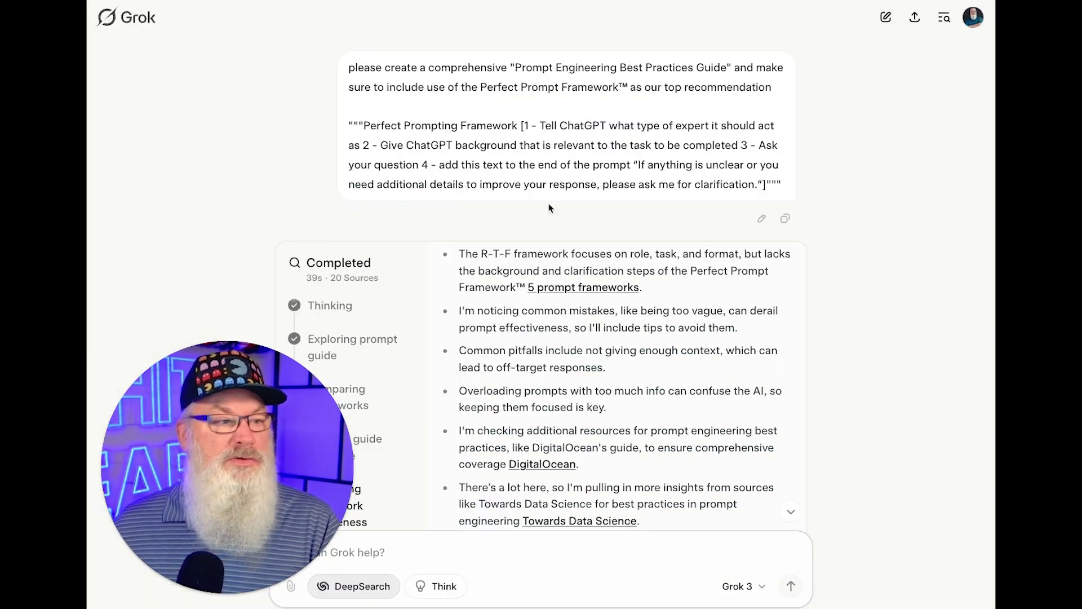
scroll(779, 342, "down", 3)
scroll(780, 342, "down", 2)
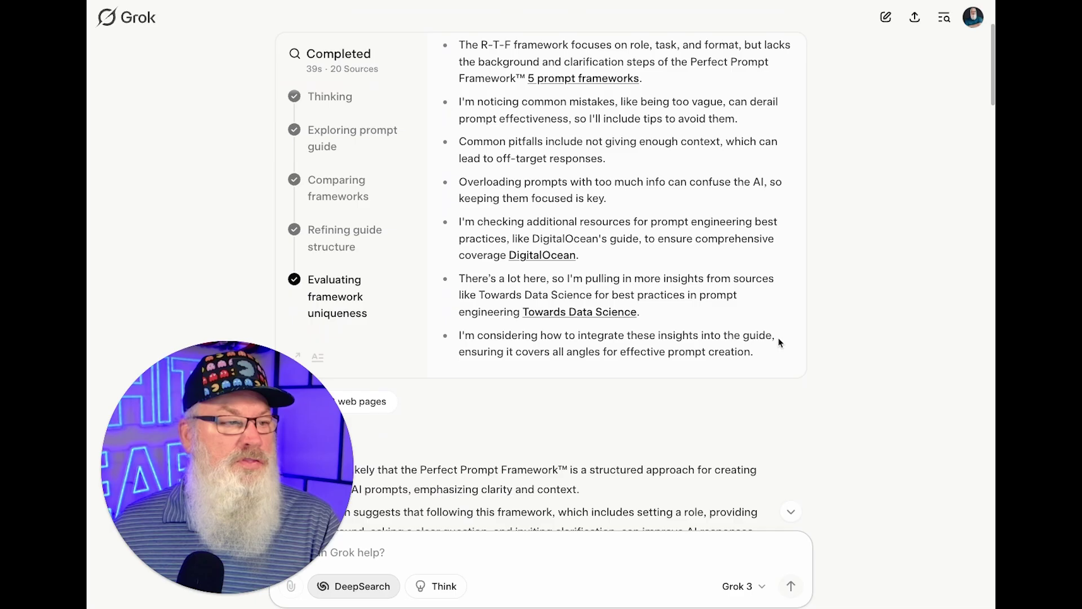
scroll(779, 342, "down", 6)
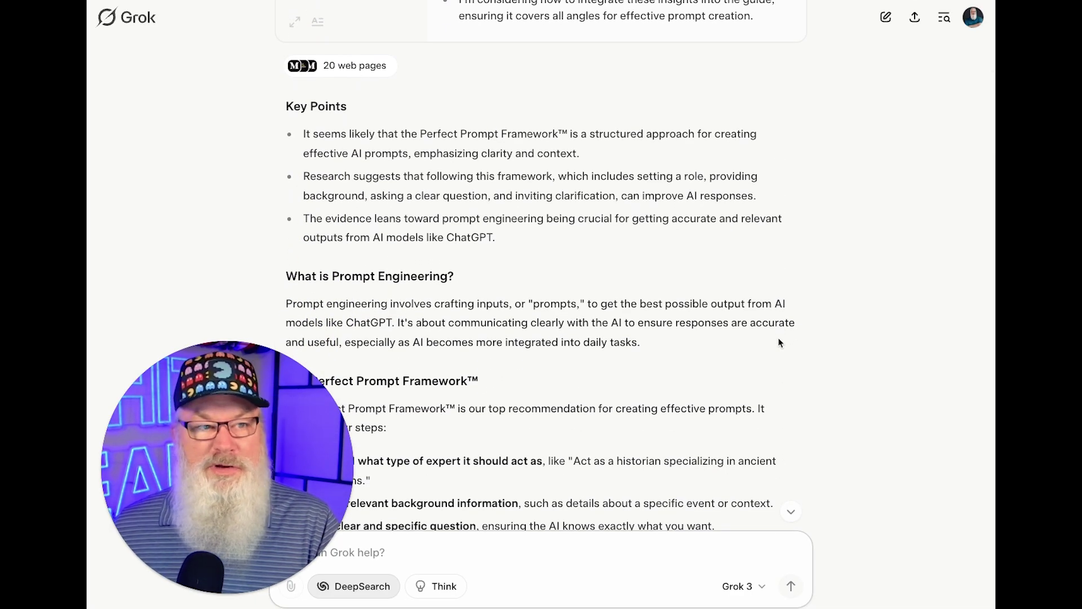
scroll(779, 342, "down", 9)
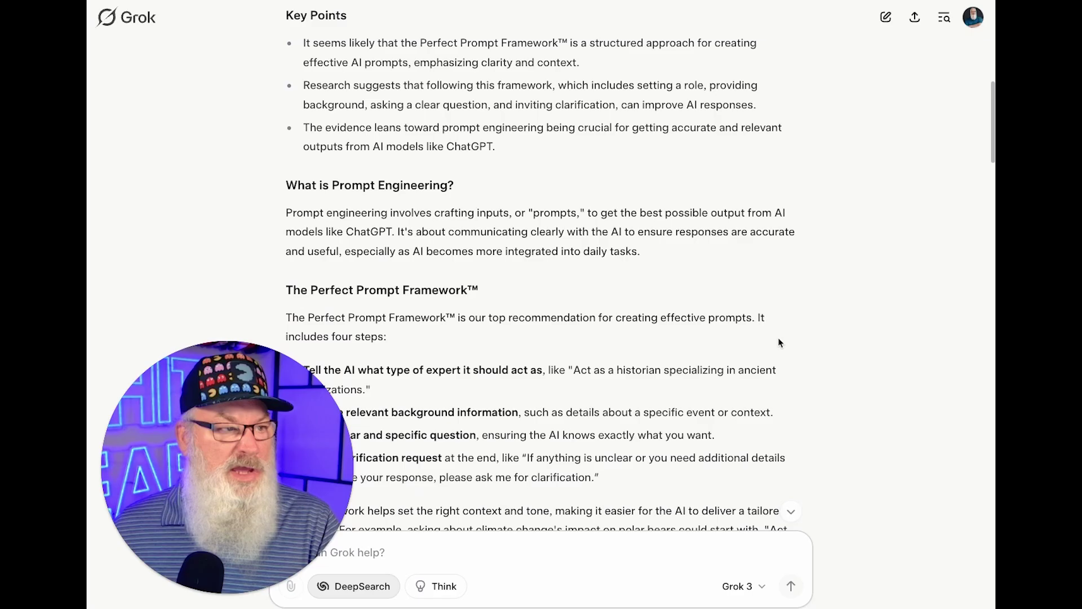
scroll(780, 342, "down", 12)
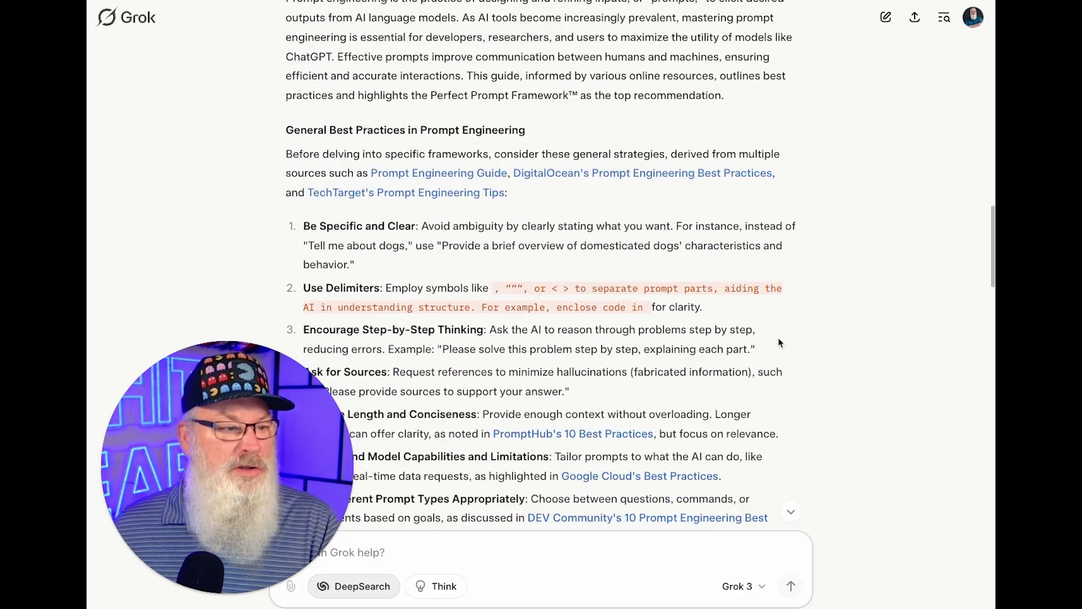
scroll(778, 338, "down", 9)
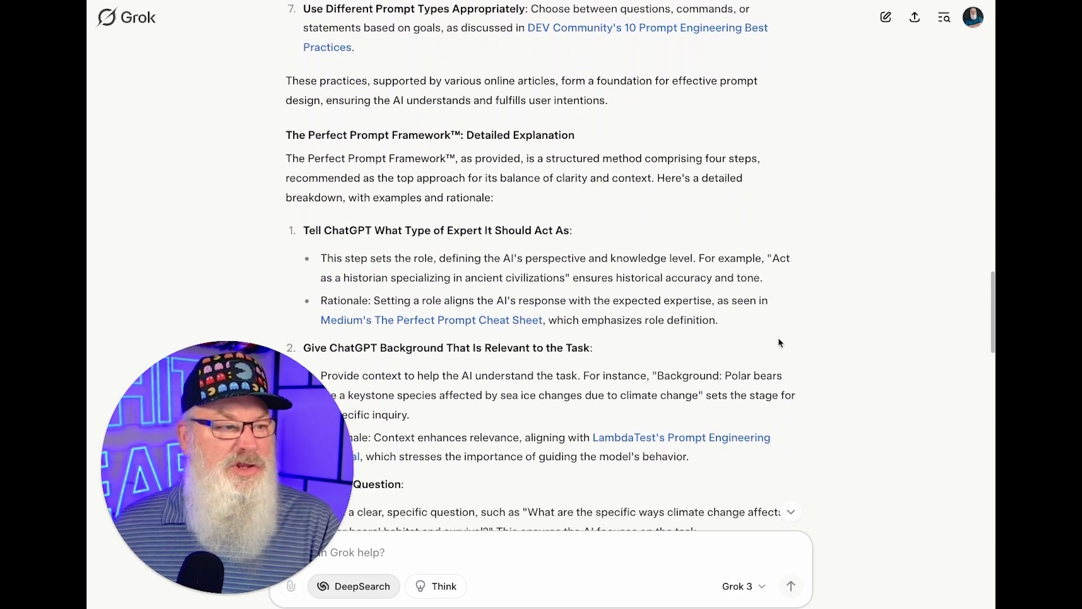
scroll(779, 342, "down", 10)
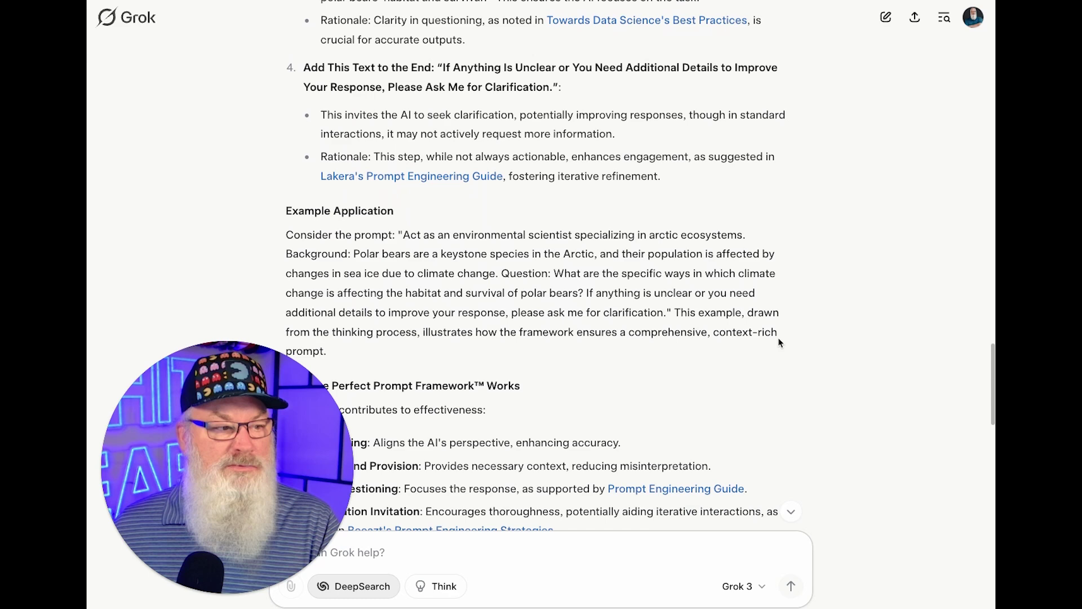
scroll(779, 342, "down", 8)
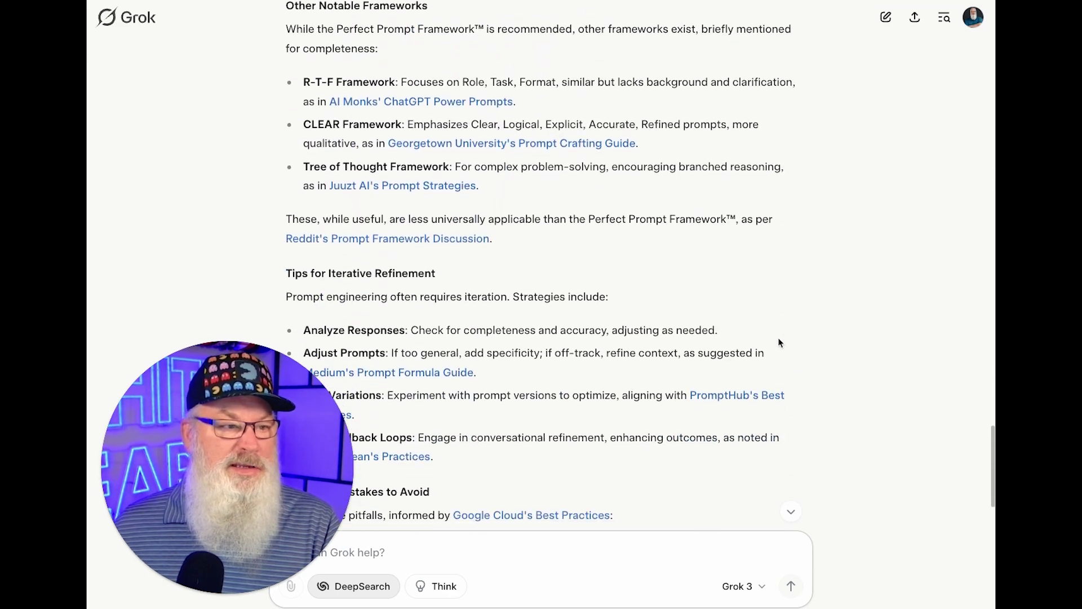
scroll(779, 344, "down", 7)
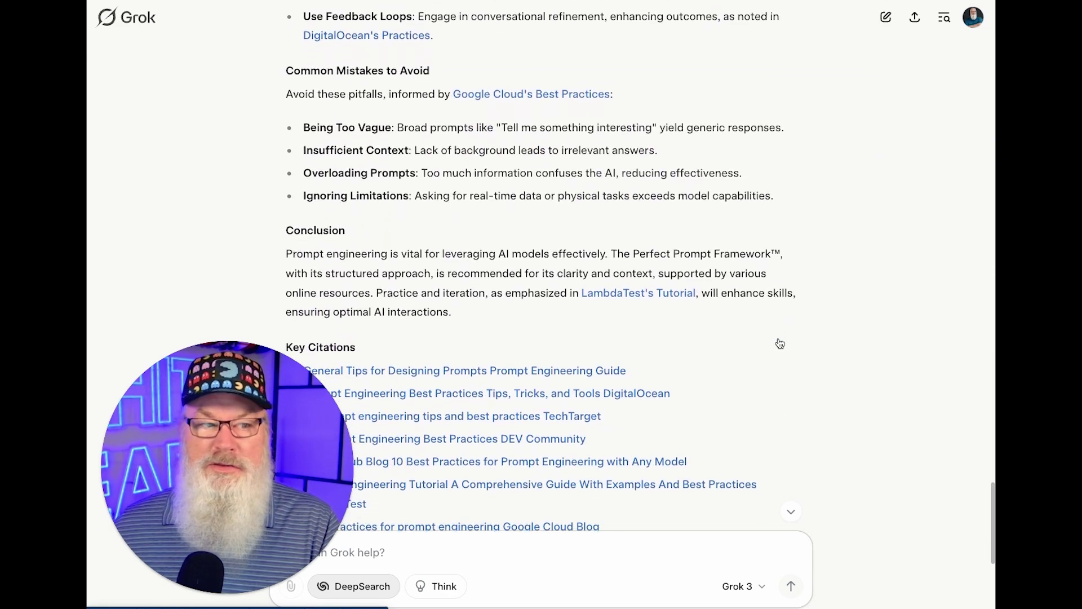
scroll(779, 343, "up", 4)
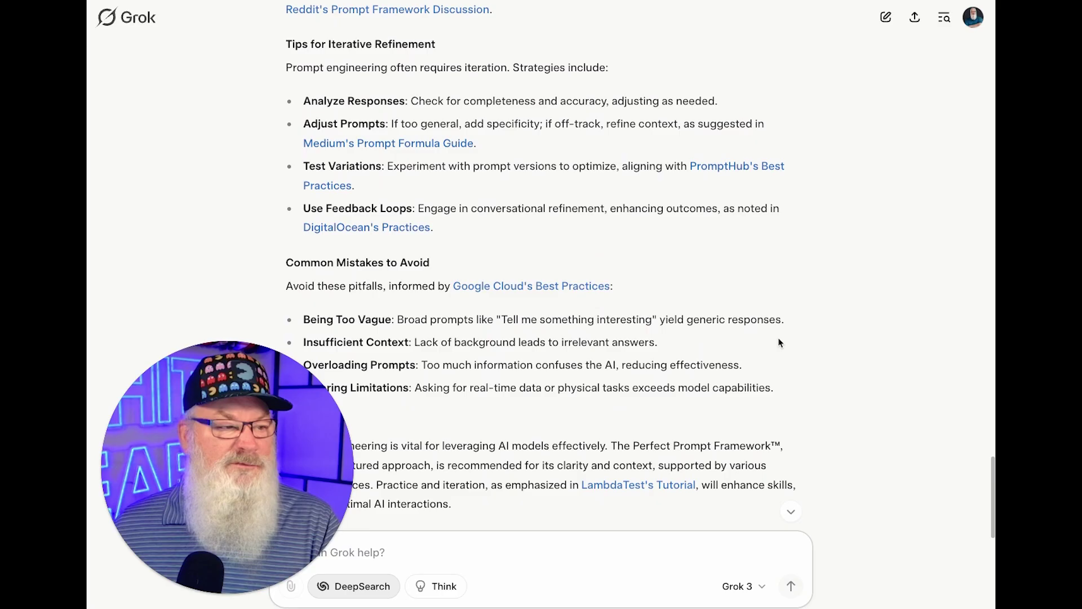
scroll(780, 342, "down", 8)
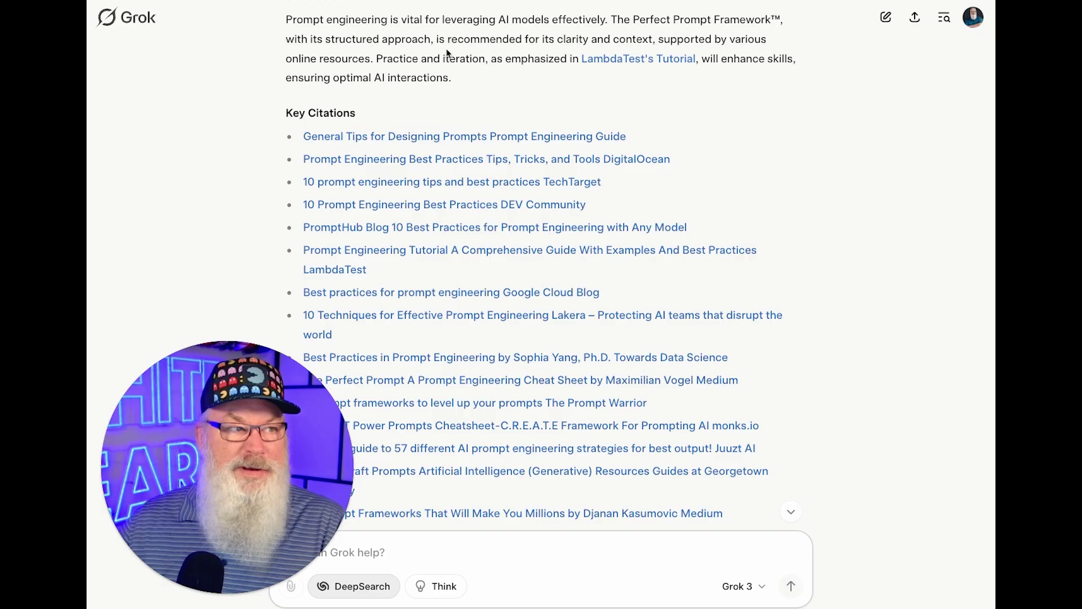
- Read DeepSeek's hypothetical comparison of BASIC, RTF, COSTAR and Five Ws, then open the Chrome profile menu
left_click(316, 1)
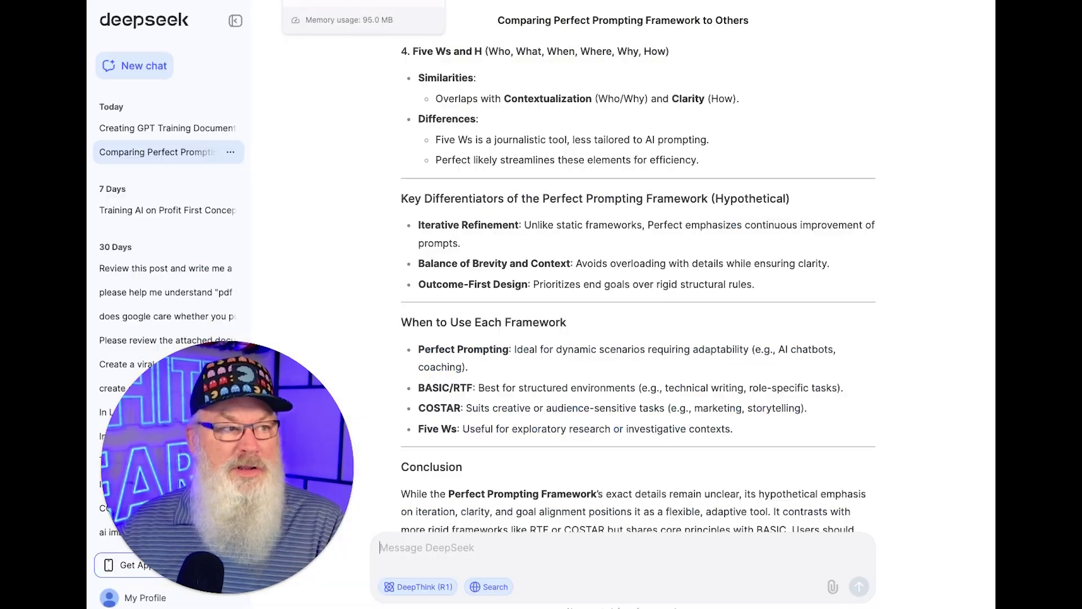
scroll(842, 322, "up", 20)
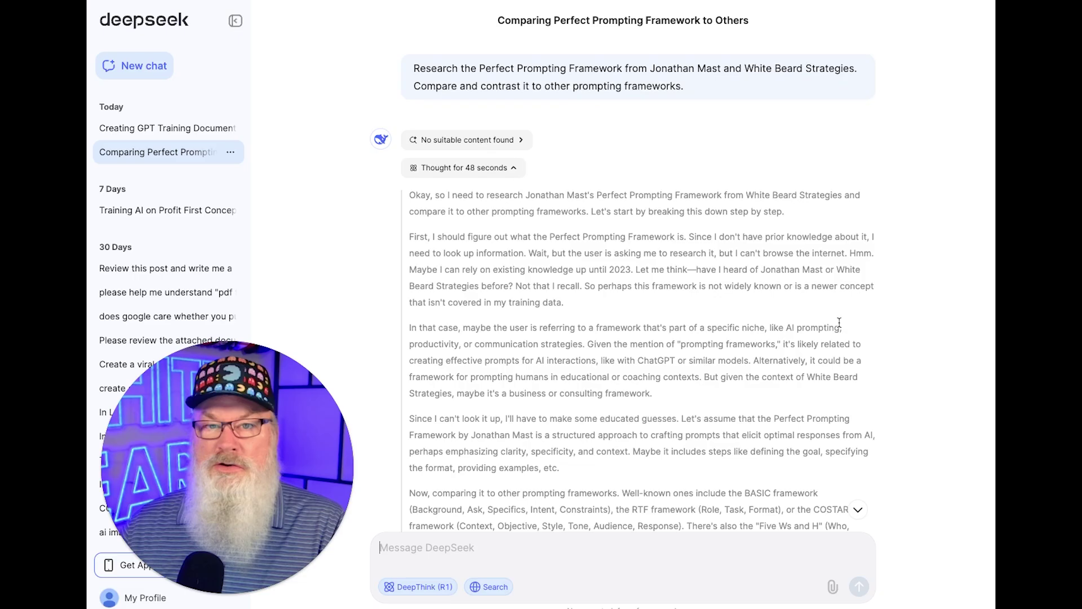
scroll(839, 321, "down", 15)
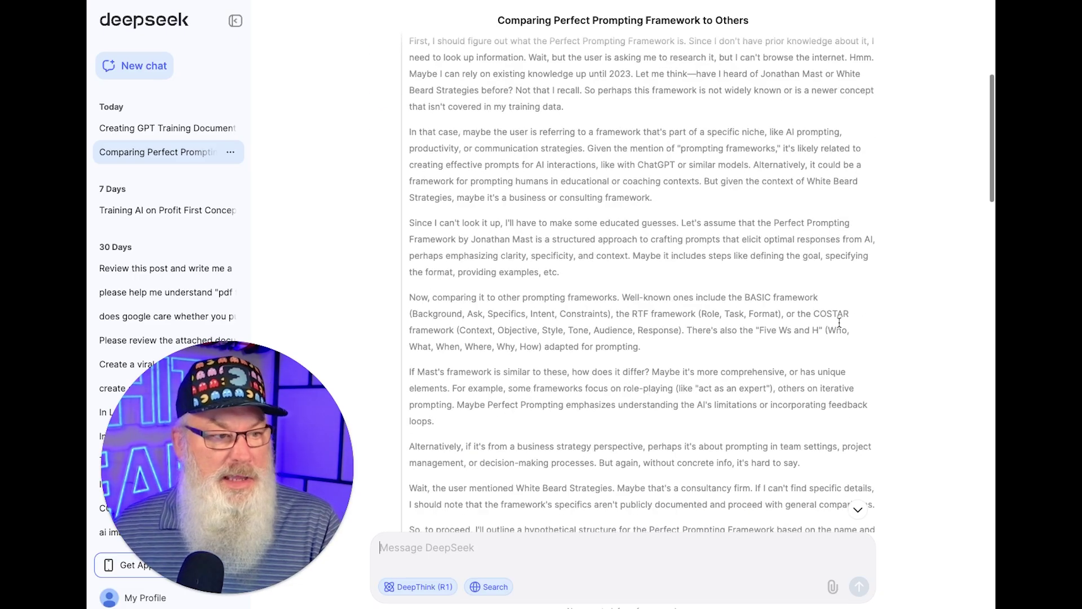
scroll(839, 322, "down", 10)
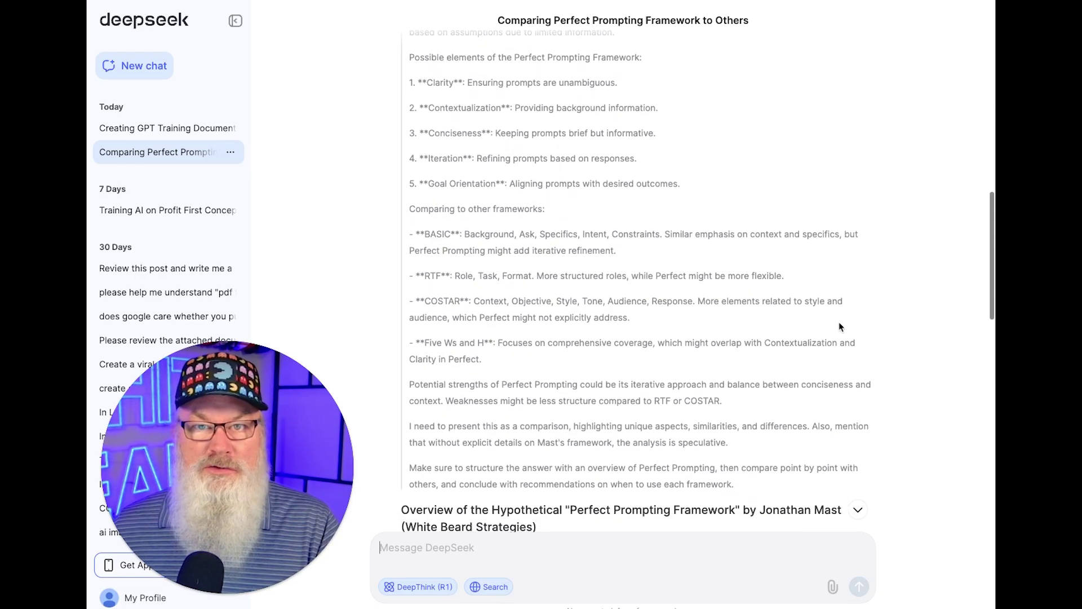
scroll(839, 326, "down", 12)
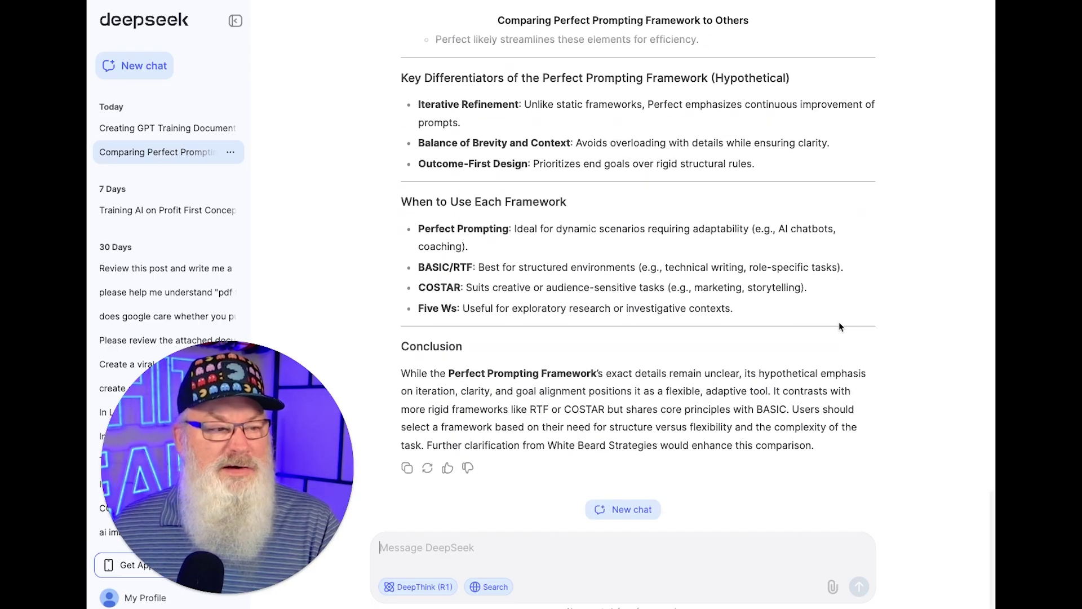
scroll(839, 327, "up", 20)
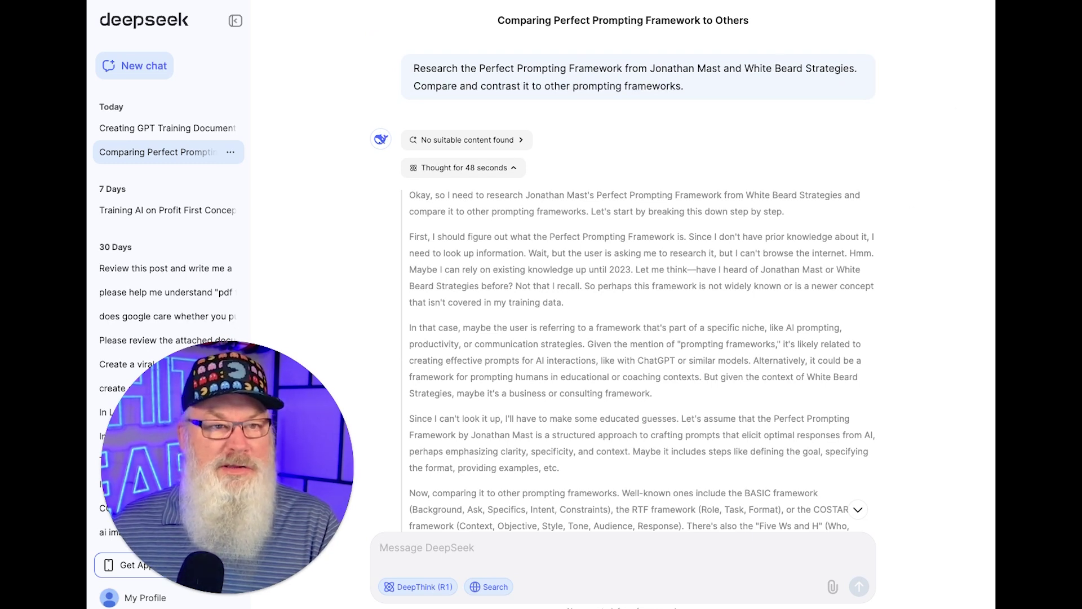
left_click(952, 1)
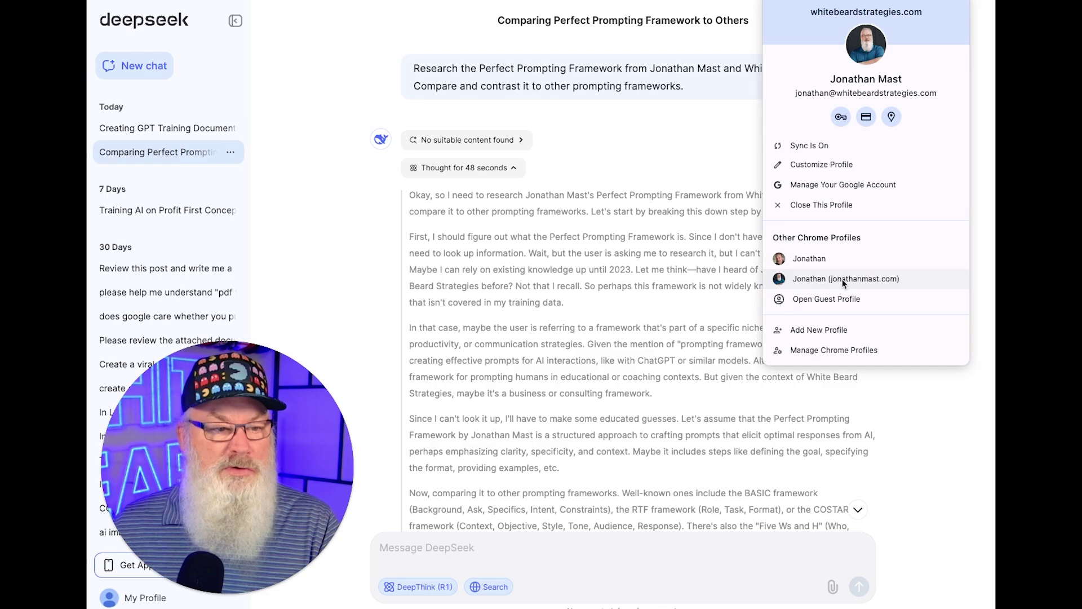
- Switch to the other Chrome profile and review Gemini's comparison tables and 65 researched websites
left_click(844, 261)
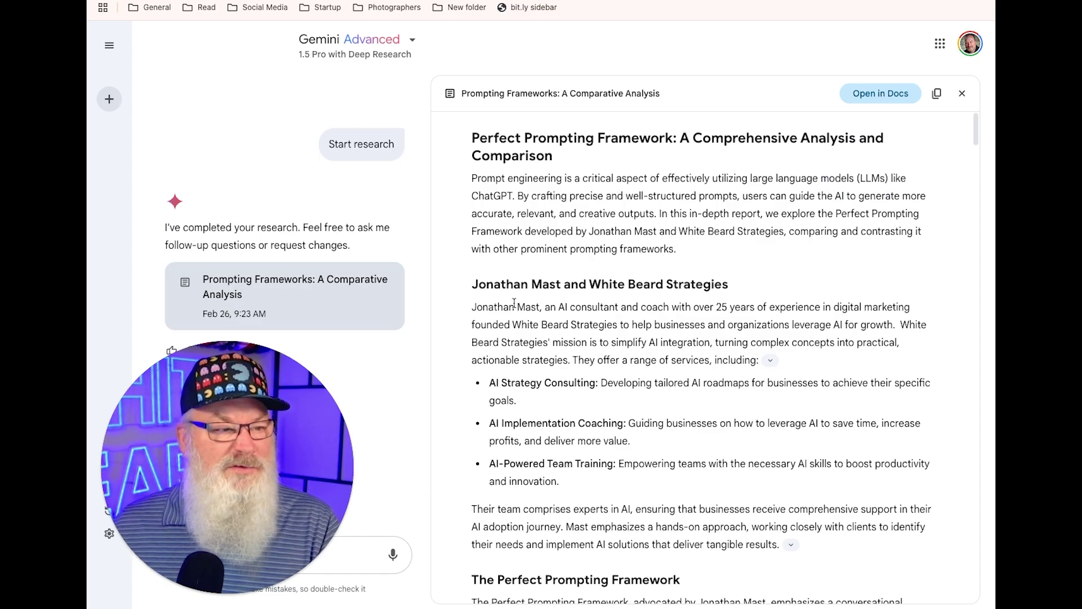
scroll(602, 340, "down", 15)
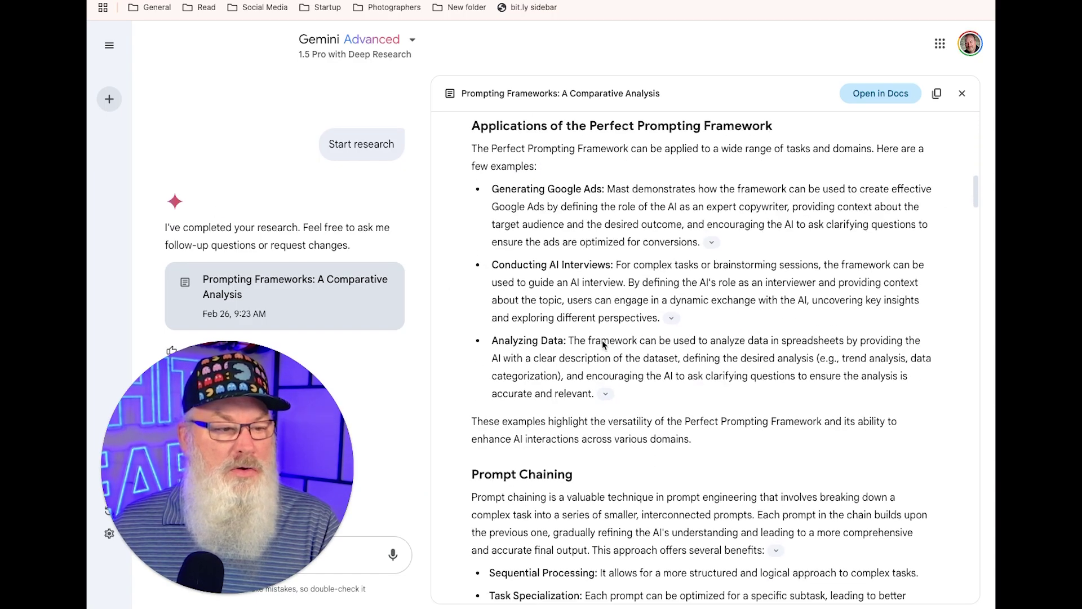
scroll(602, 342, "down", 20)
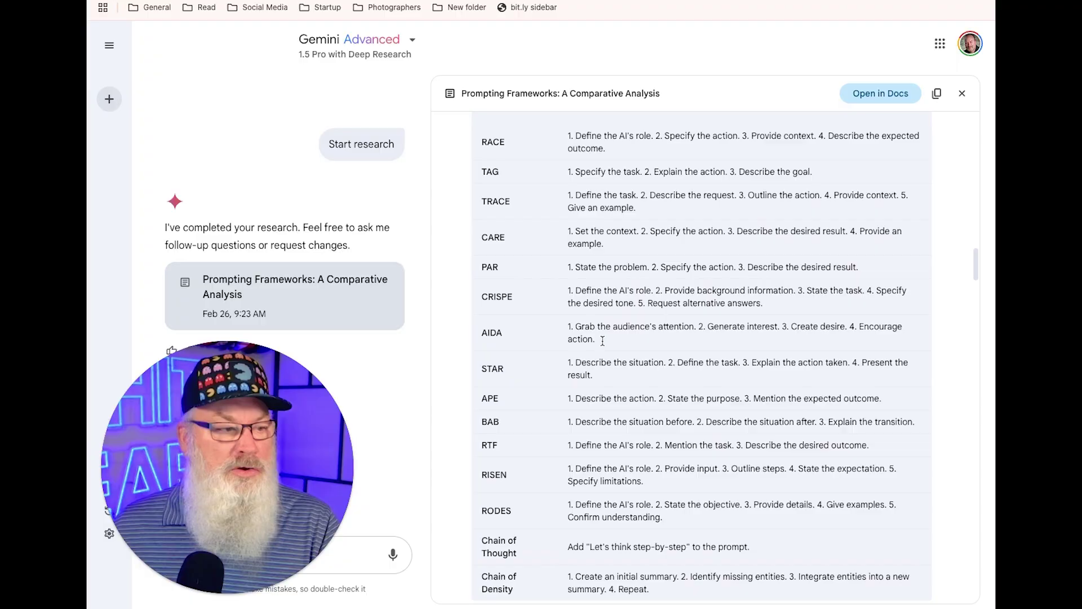
scroll(602, 341, "down", 20)
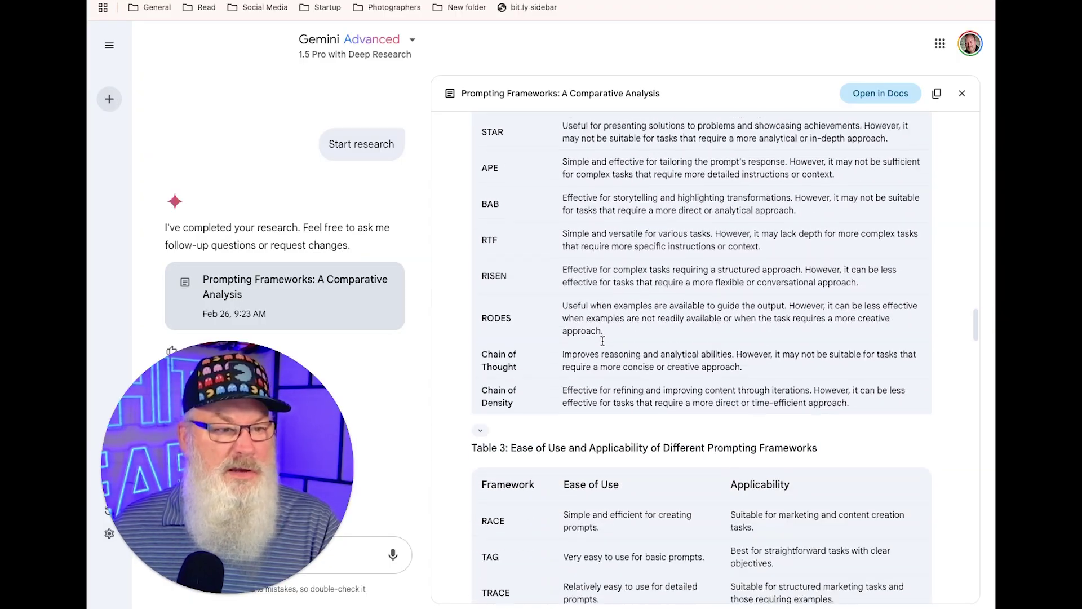
scroll(602, 341, "down", 20)
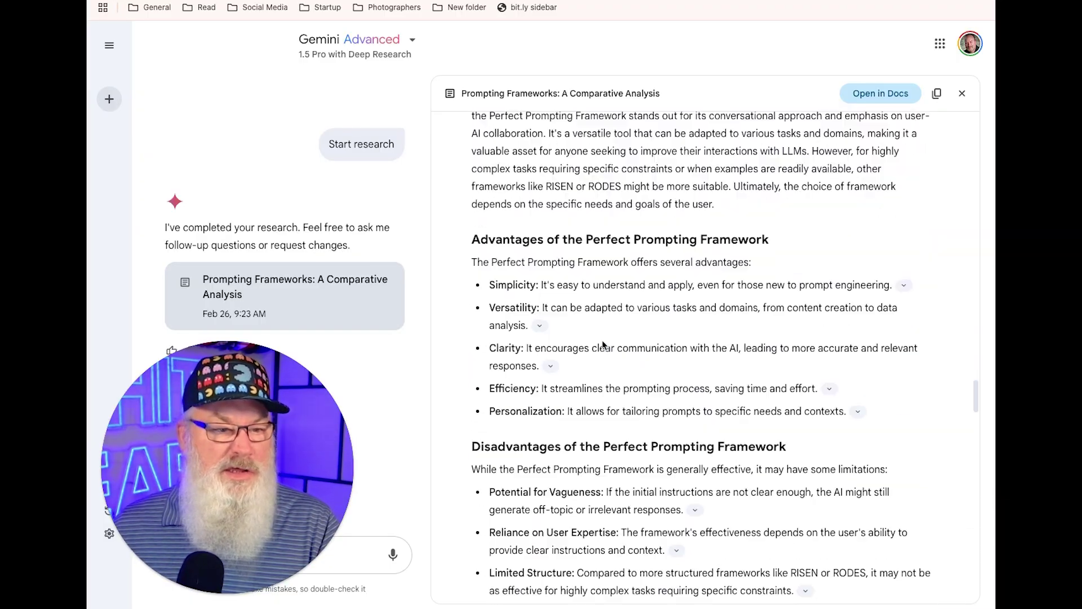
scroll(601, 345, "down", 20)
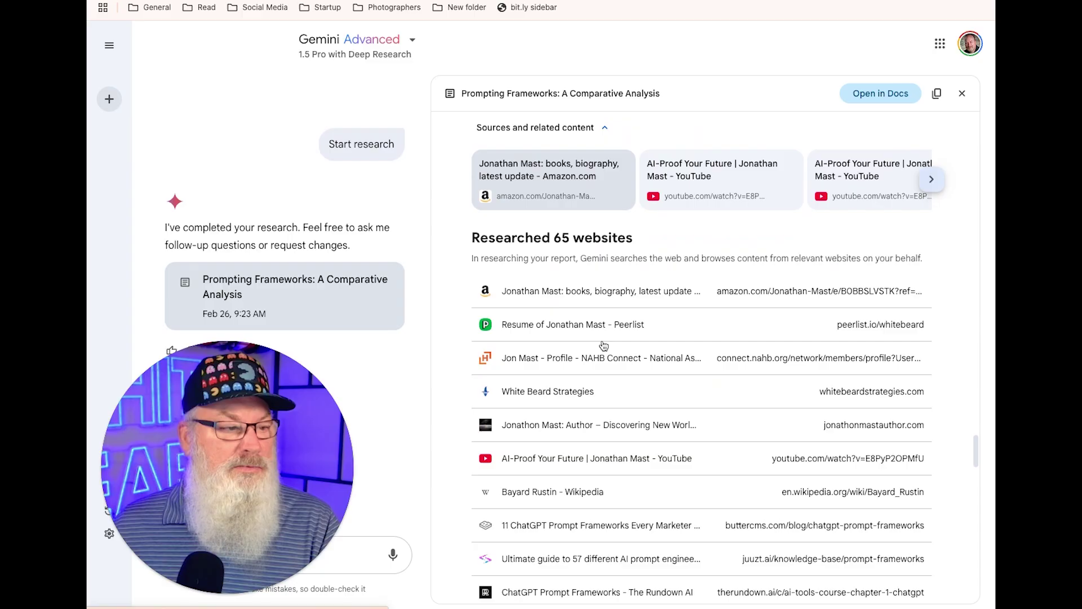
scroll(603, 346, "down", 20)
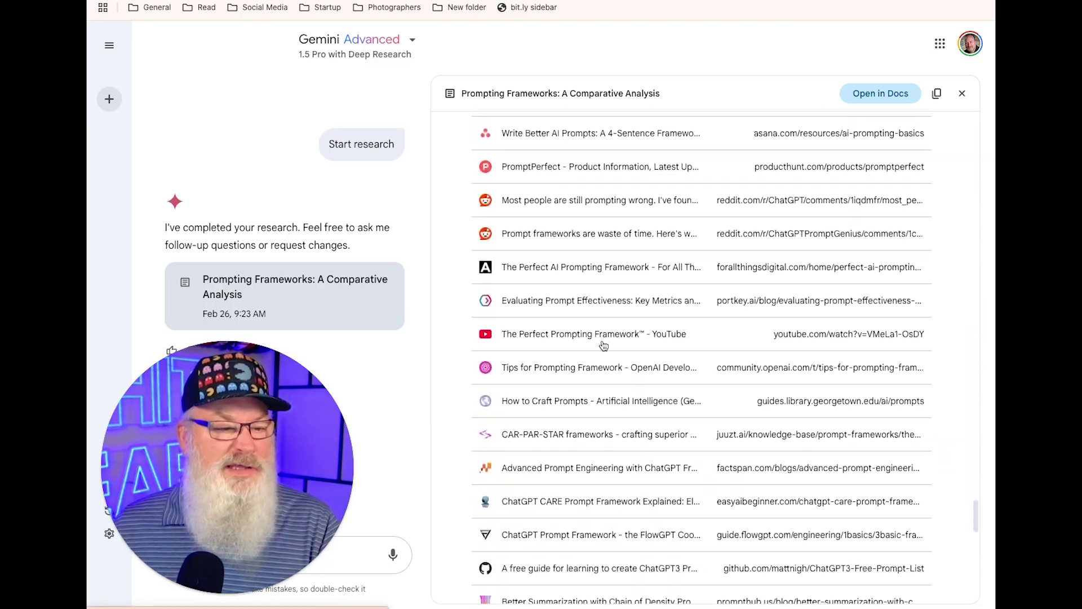
scroll(603, 346, "down", 5)
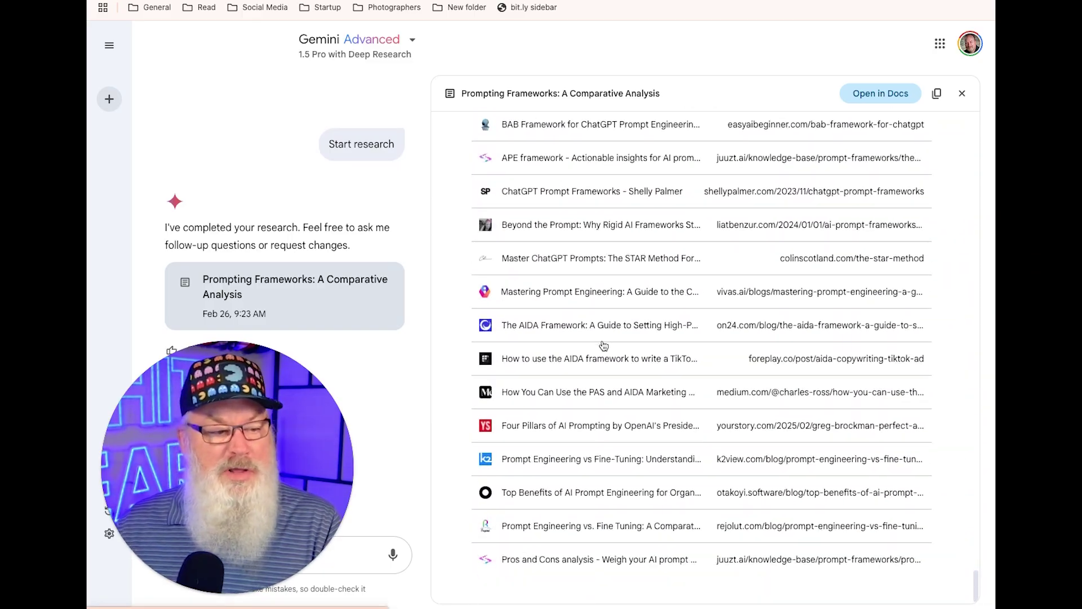
scroll(604, 344, "up", 20)
scroll(605, 344, "up", 10)
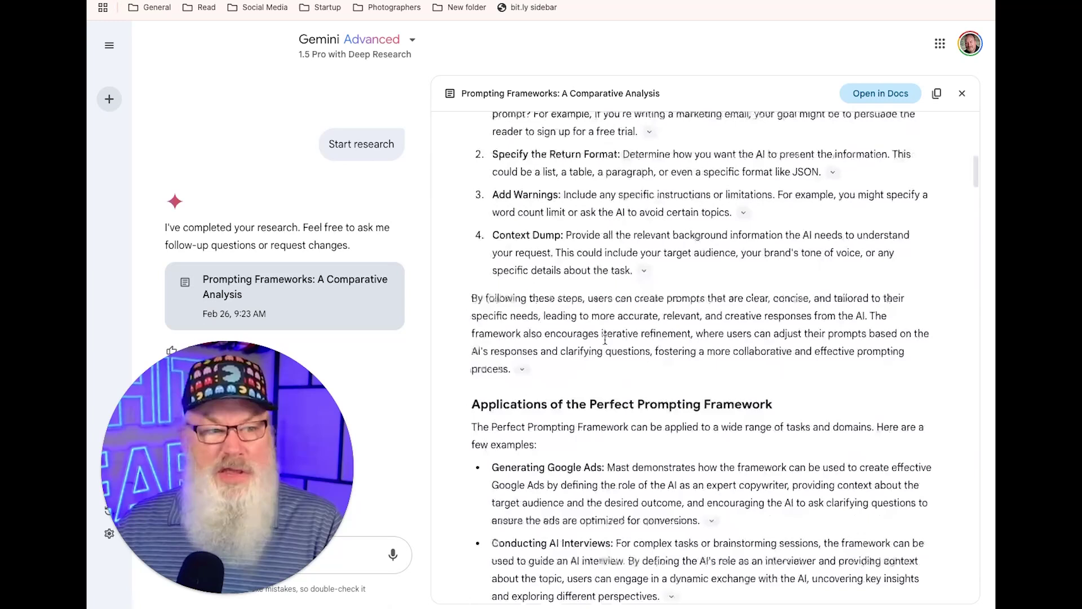
scroll(604, 339, "up", 15)
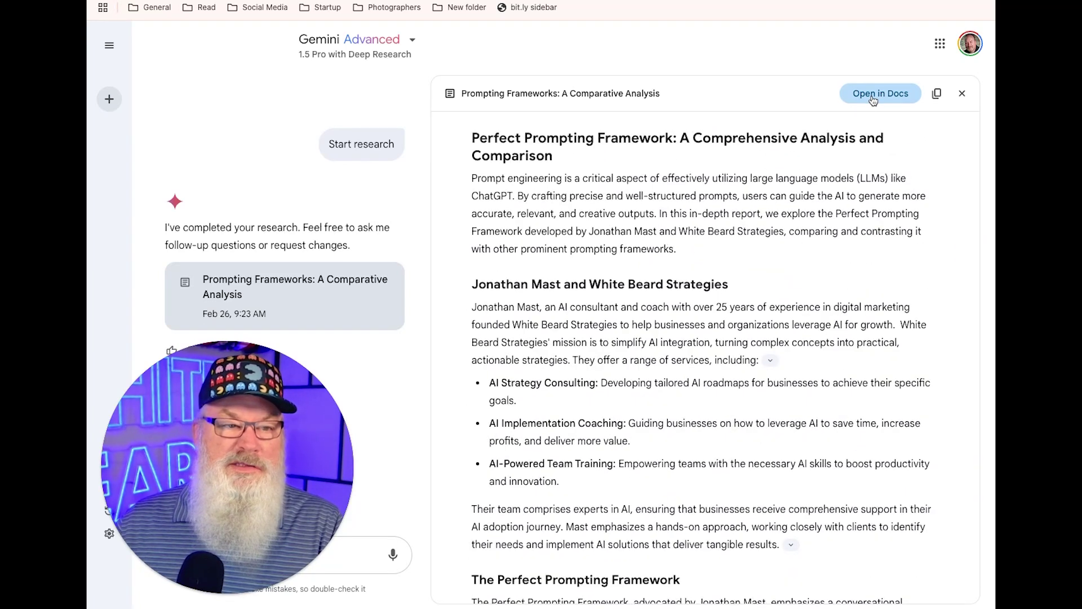
- Export 'Prompting Frameworks: A Comparative Analysis' to a Google Doc and review its frameworks steps table
left_click(872, 99)
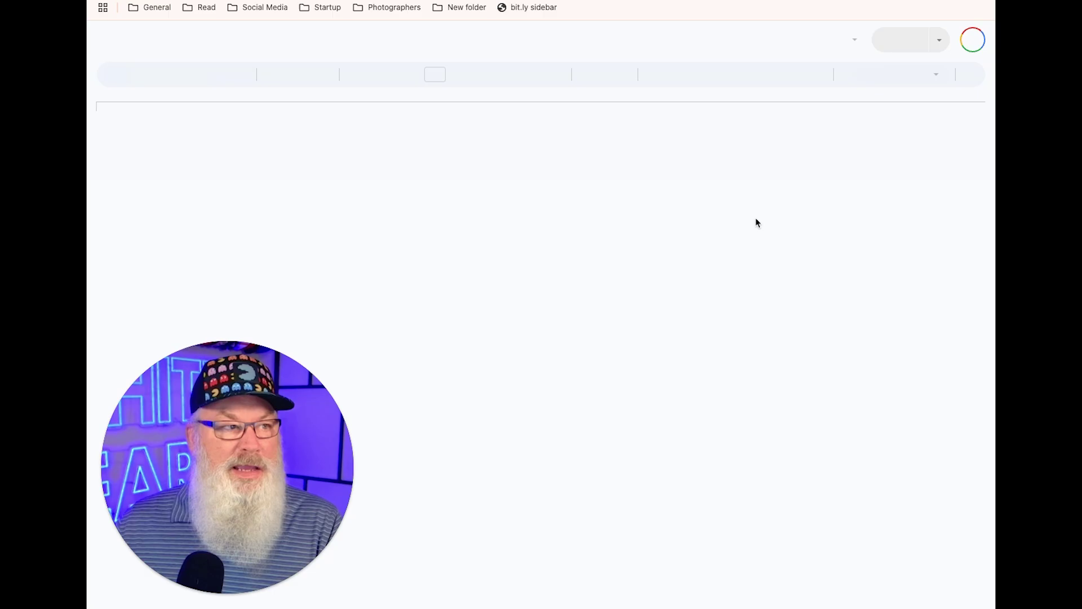
scroll(671, 238, "down", 15)
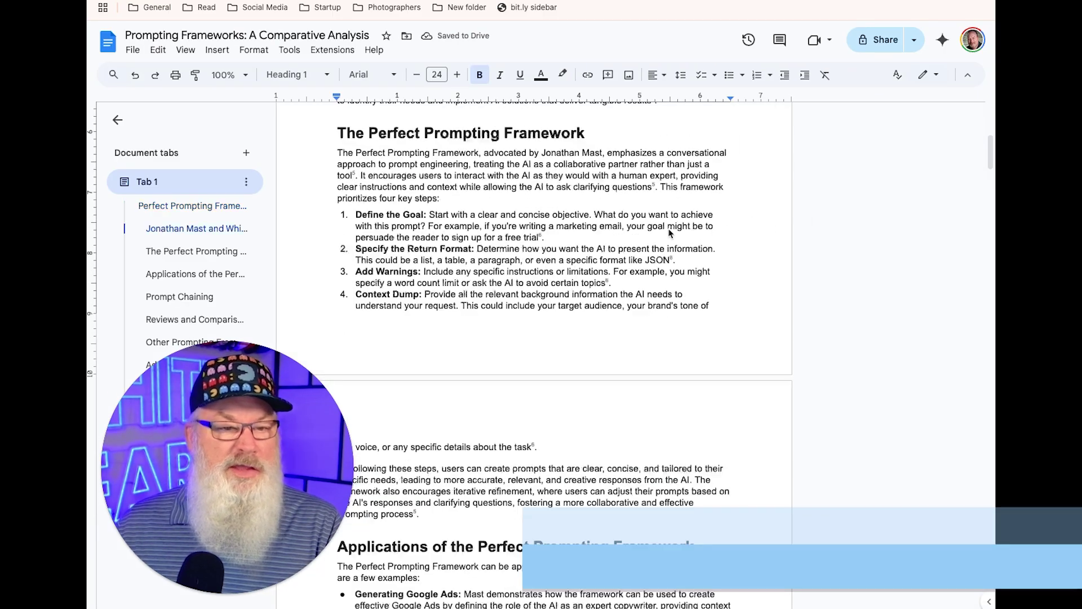
scroll(670, 231, "down", 15)
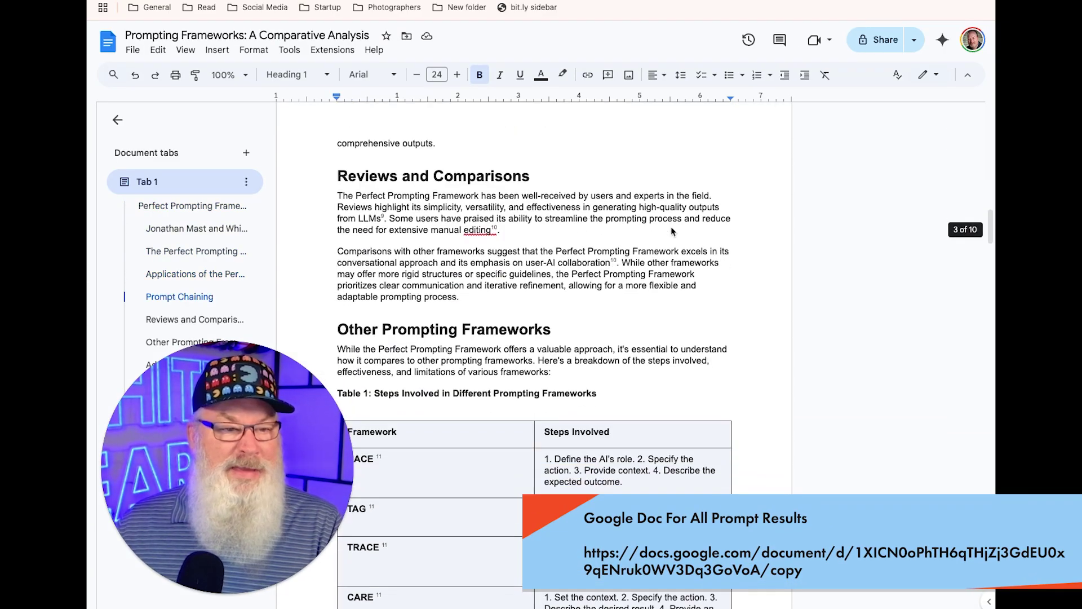
scroll(671, 227, "down", 1)
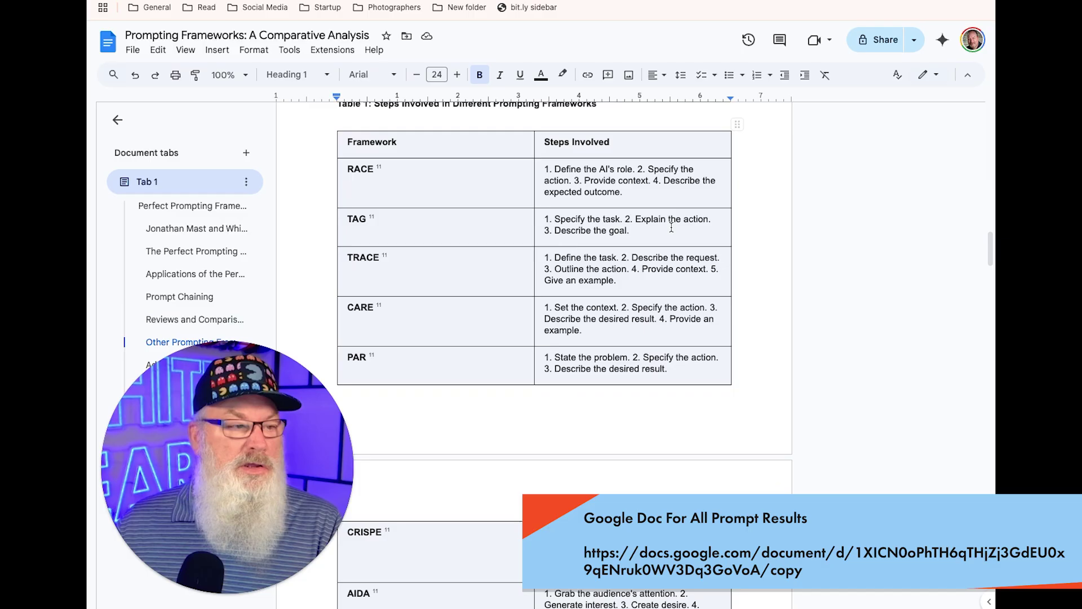
scroll(671, 227, "up", 20)
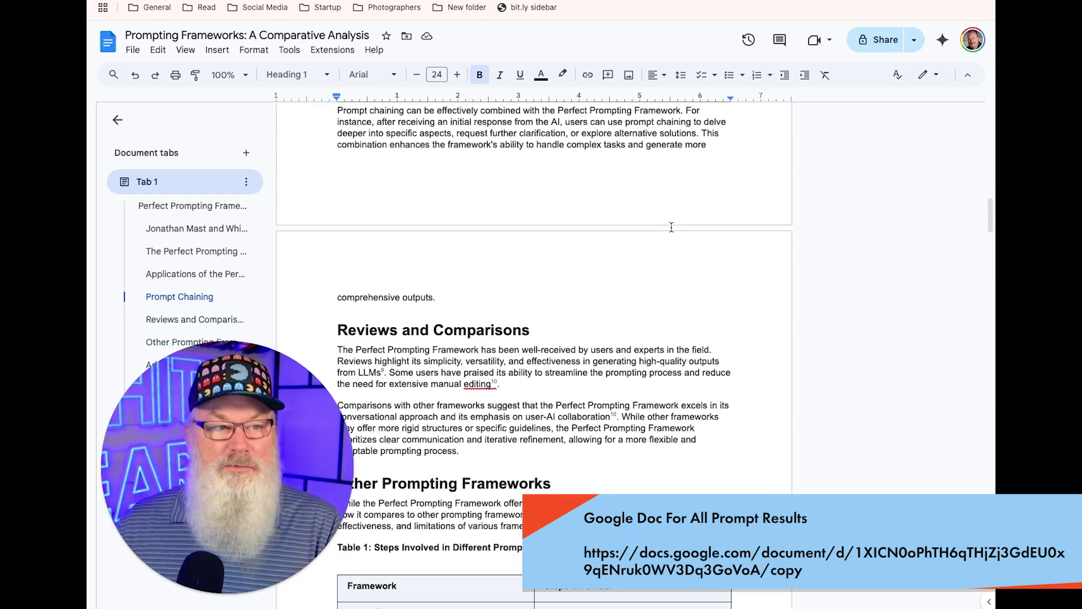